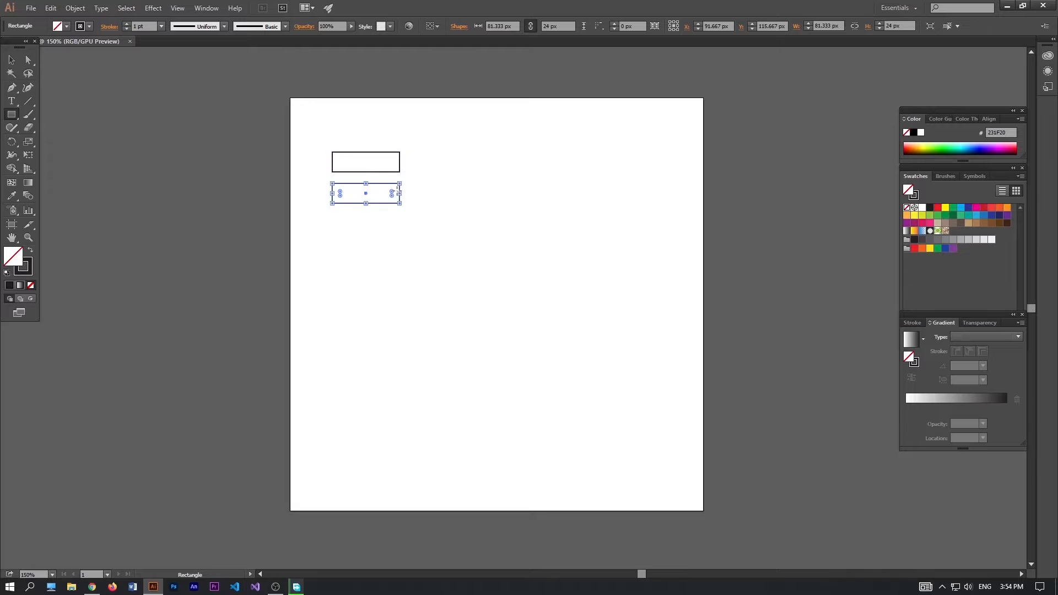
Step: Widen the lower rectangle to about 127 px by moving its right edge outward
key("a")
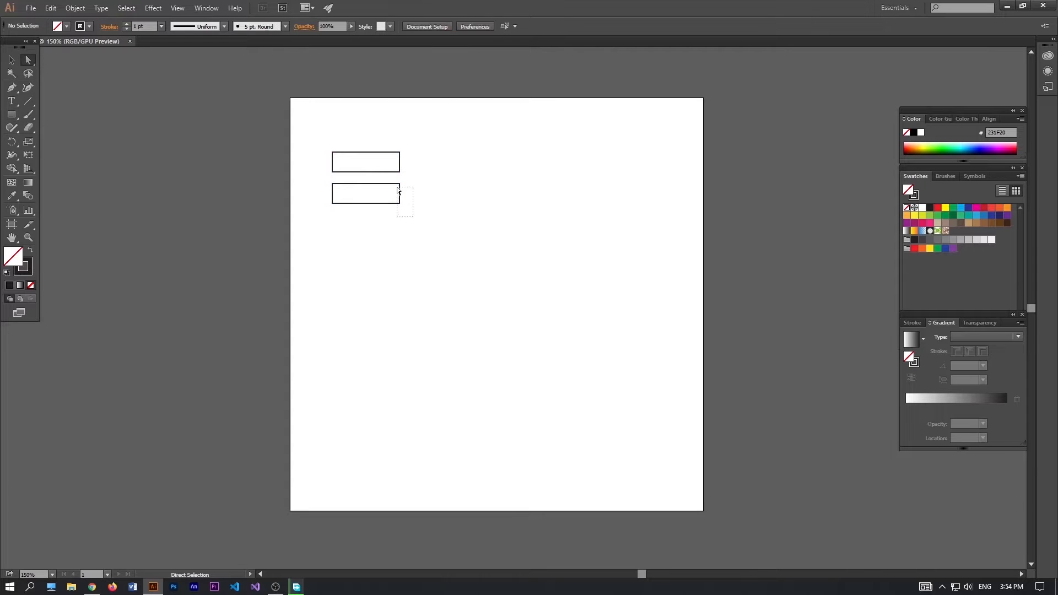
left_click_drag(401, 191, 438, 194)
left_click(525, 279)
Step: Copy the longer rectangle to the middle of the artboard and rotate the copy 90° into an upright
scroll(453, 259, "up", 1)
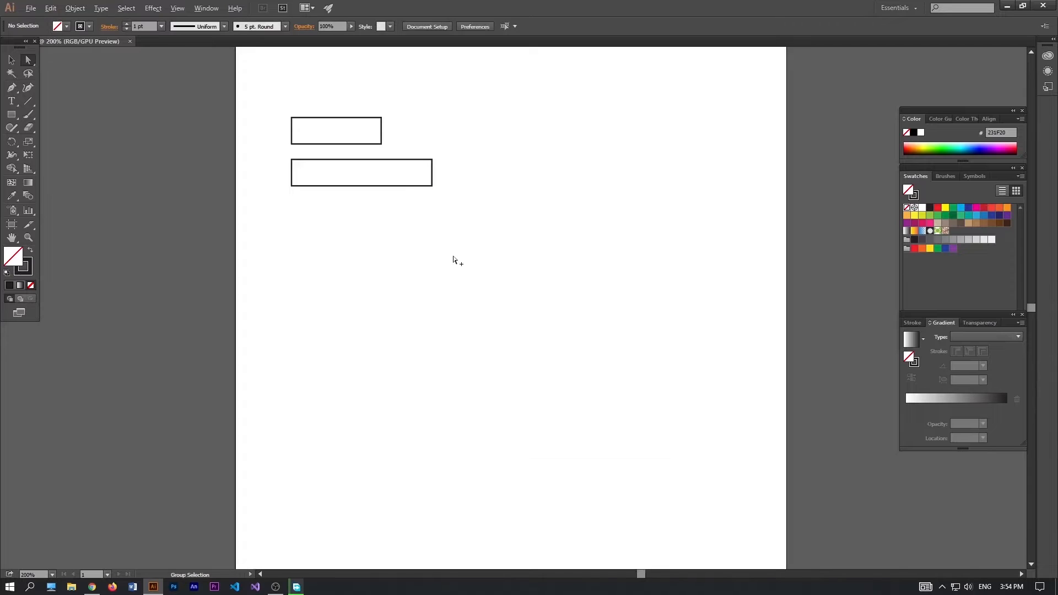
left_click_drag(361, 174, 458, 371)
scroll(526, 365, "down", 4)
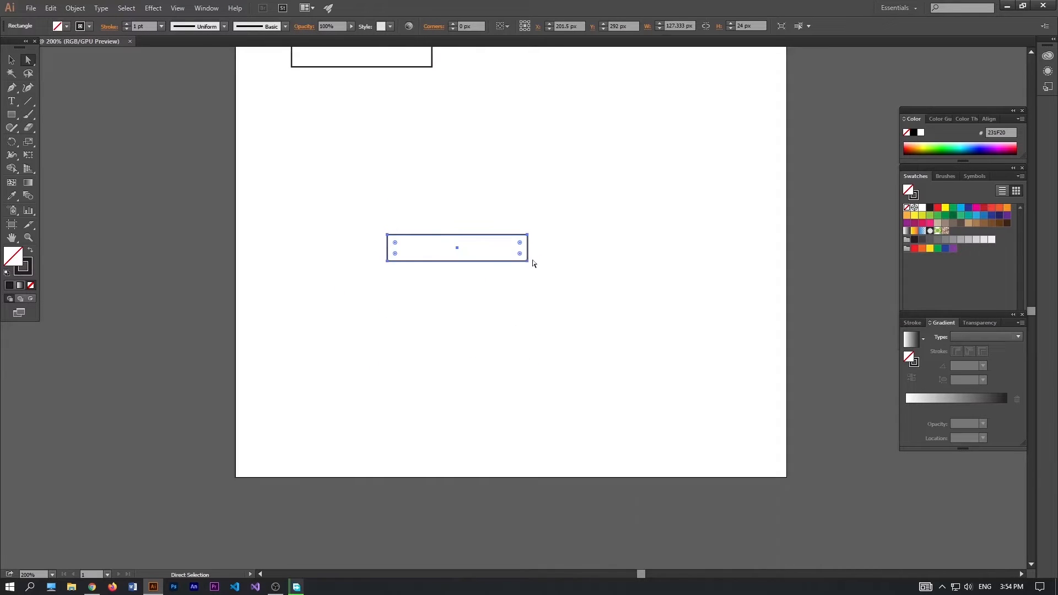
left_click(530, 265)
key("v")
left_click_drag(527, 263, 456, 317)
scroll(457, 317, "up", 3)
Step: Copy the short and long rectangles onto the upright's upper and lower ends, aligned to its left edge, as the G's horizontal bars
left_click(347, 109)
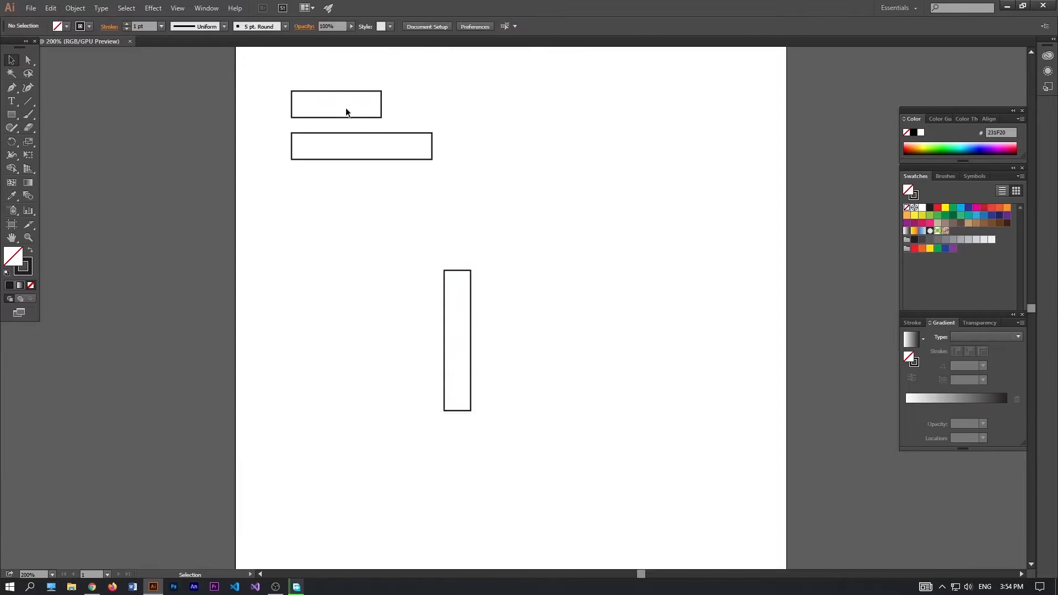
left_click_drag(338, 109, 489, 283)
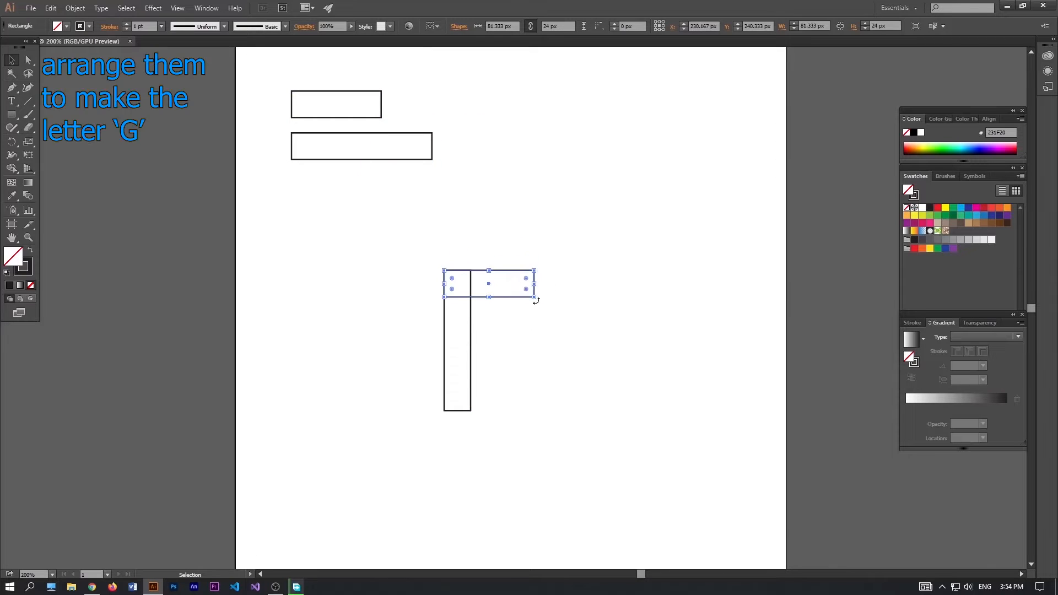
scroll(360, 97, "down", 2)
left_click_drag(360, 95, 513, 345)
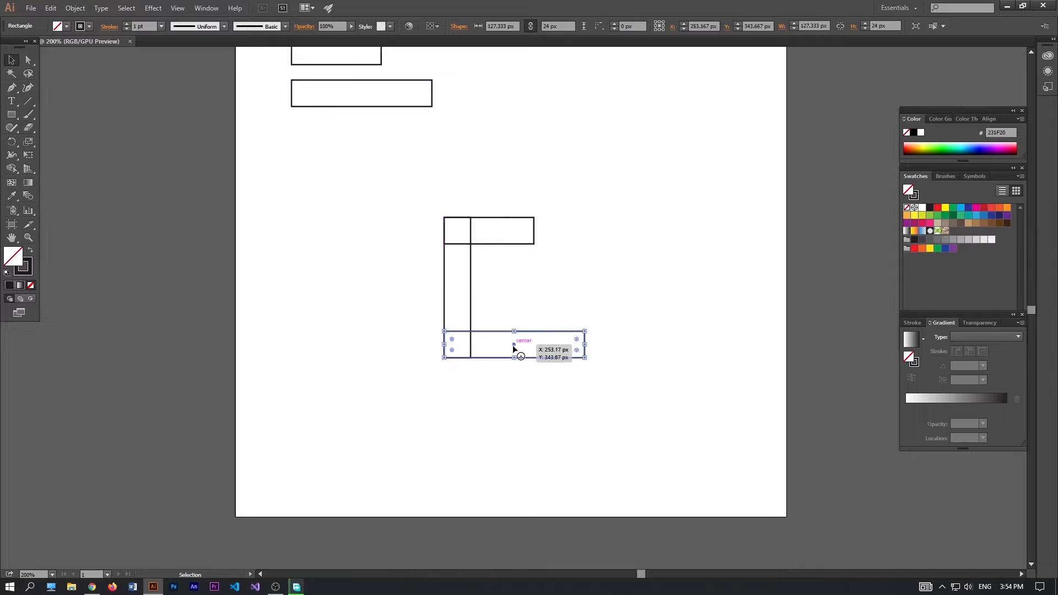
Step: Shorten the G's bottom bar to about 118 px wide, keeping its left edge in place
left_click(639, 395)
left_click_drag(640, 386, 574, 300)
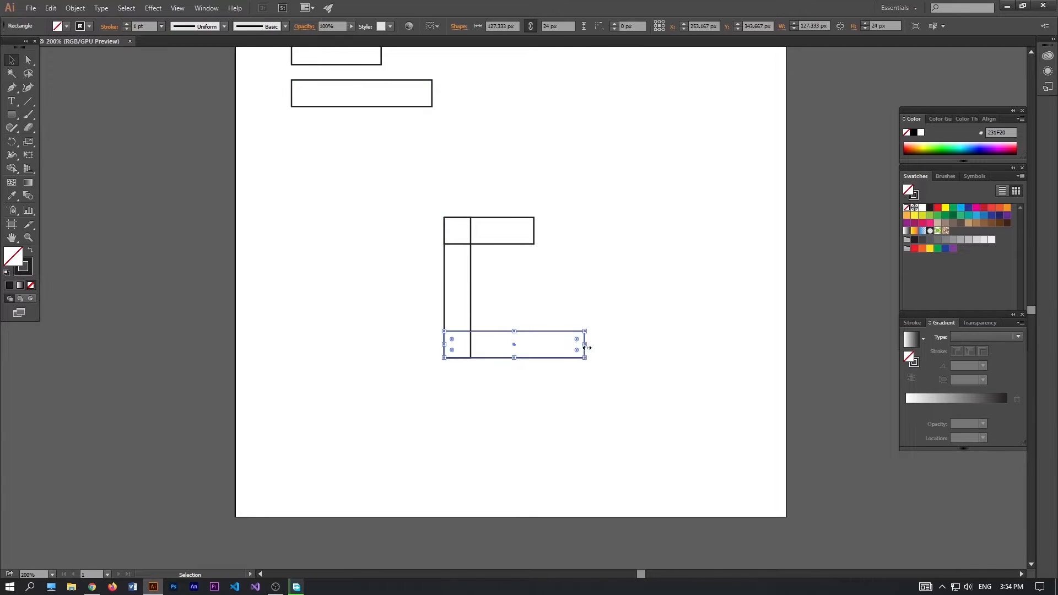
left_click_drag(585, 344, 558, 346)
scroll(593, 277, "up", 2)
scroll(589, 274, "up", 1)
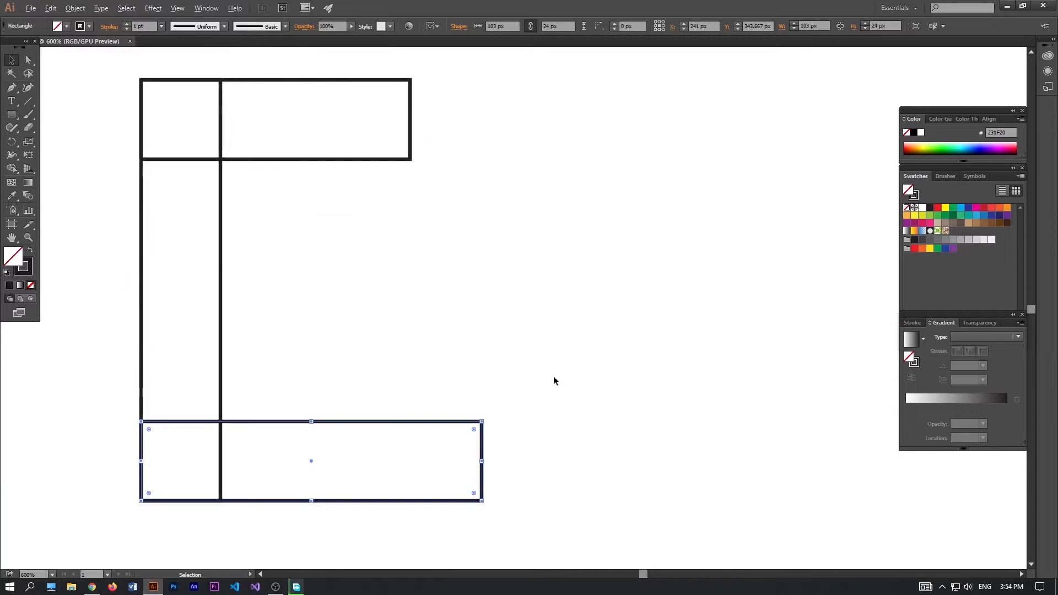
left_click_drag(484, 465, 533, 465)
Step: Copy the top bar, stand it upright at the bottom bar's right end, and shorten it to about 54 px
scroll(527, 388, "down", 5)
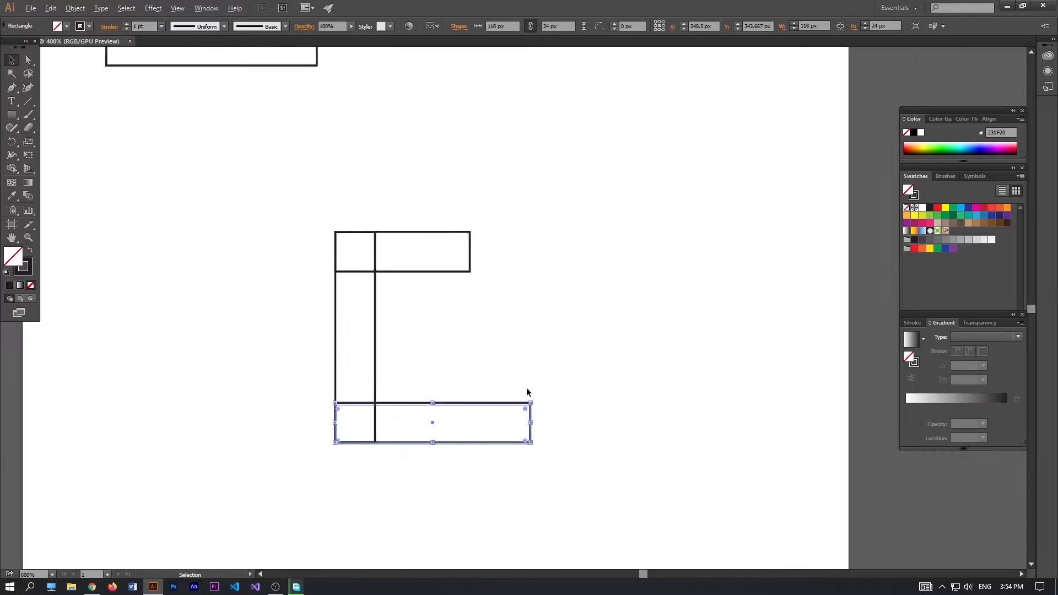
left_click_drag(412, 253, 526, 392)
scroll(526, 392, "up", 5)
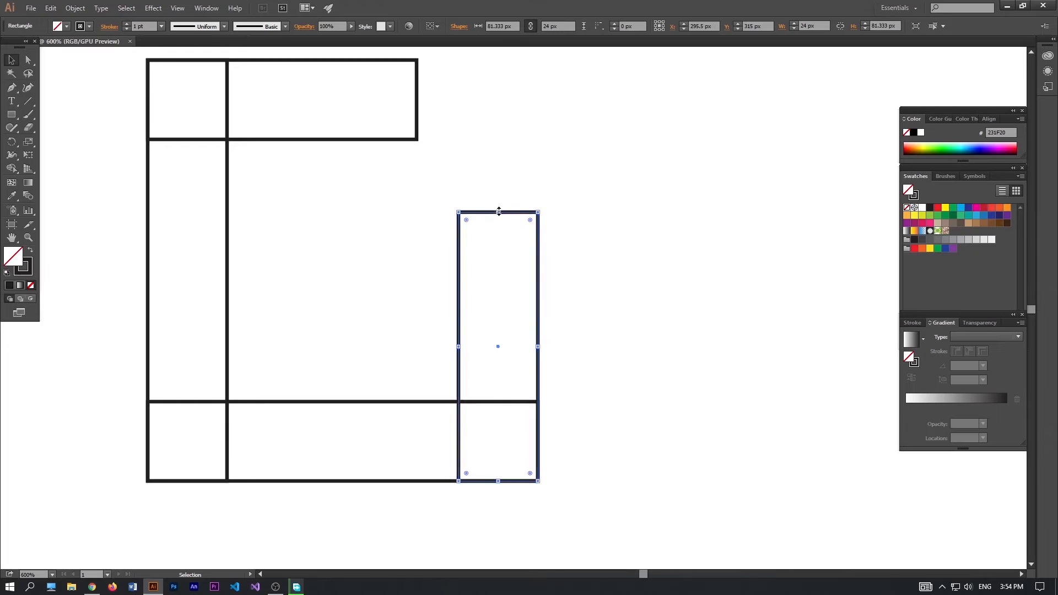
left_click_drag(499, 211, 498, 302)
left_click(583, 283)
scroll(584, 283, "down", 3)
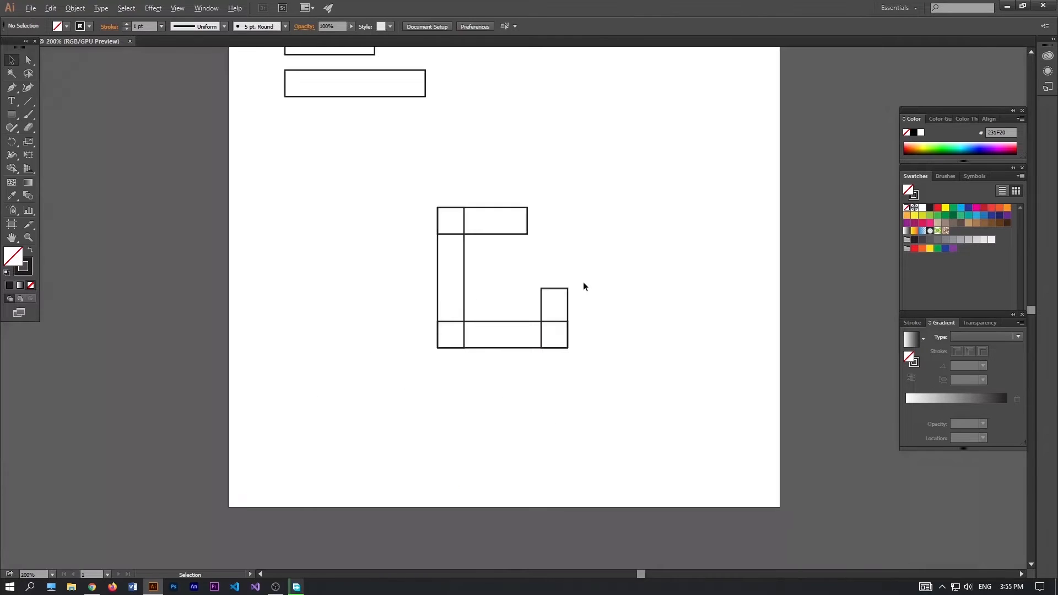
scroll(491, 230, "down", 1)
Step: Make two copies of the short upright to its right and rotate one 90° across the other's top to form a corner
left_click(562, 304)
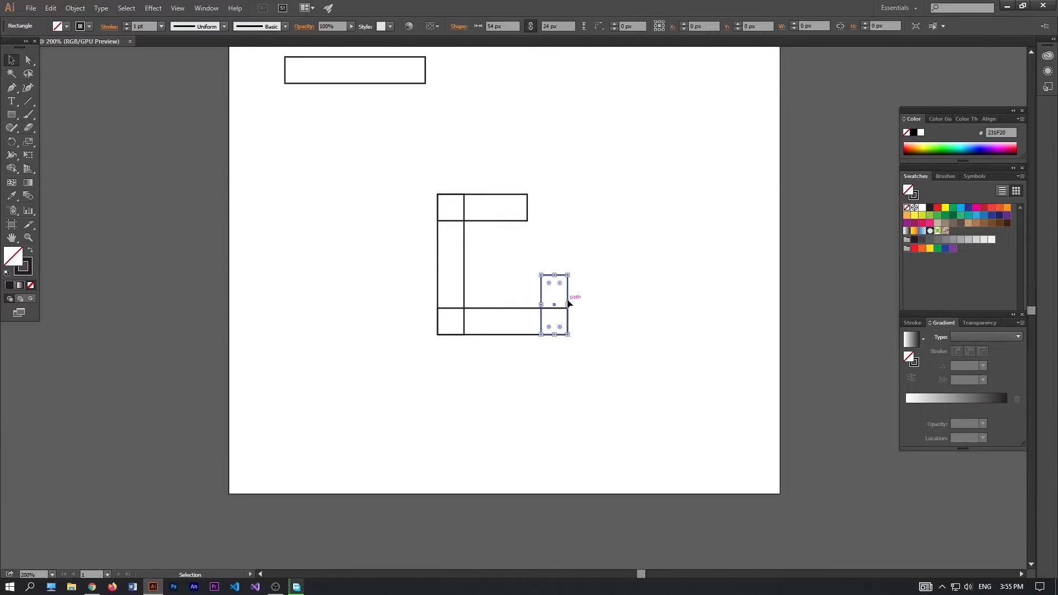
left_click_drag(556, 304, 679, 242)
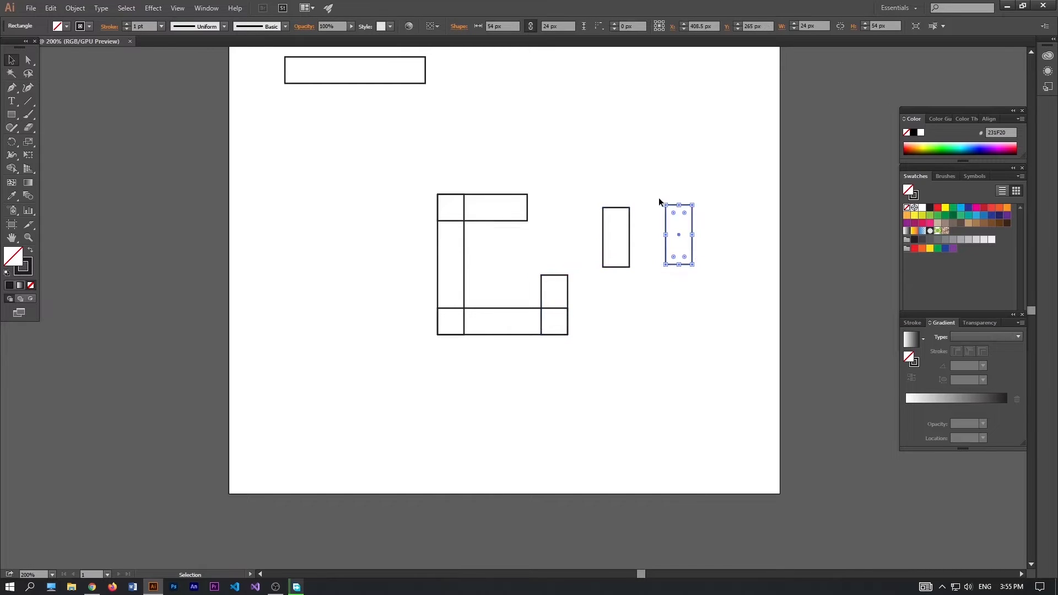
left_click_drag(660, 206, 600, 218)
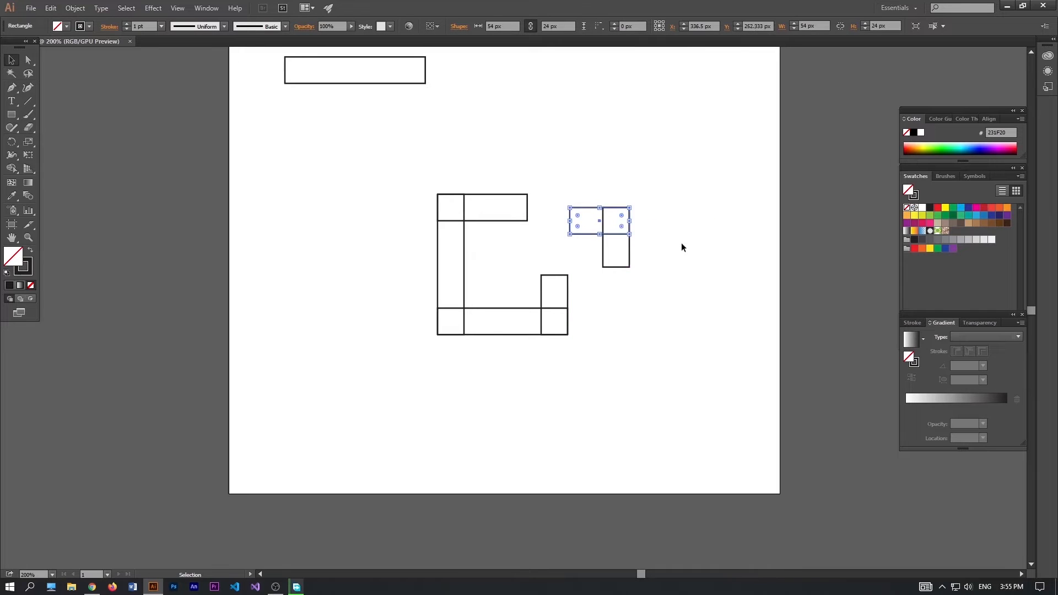
left_click(682, 250)
Step: Move the two corner rectangles together down and left, close around the short upright's upper right corner
left_click_drag(690, 298, 570, 188)
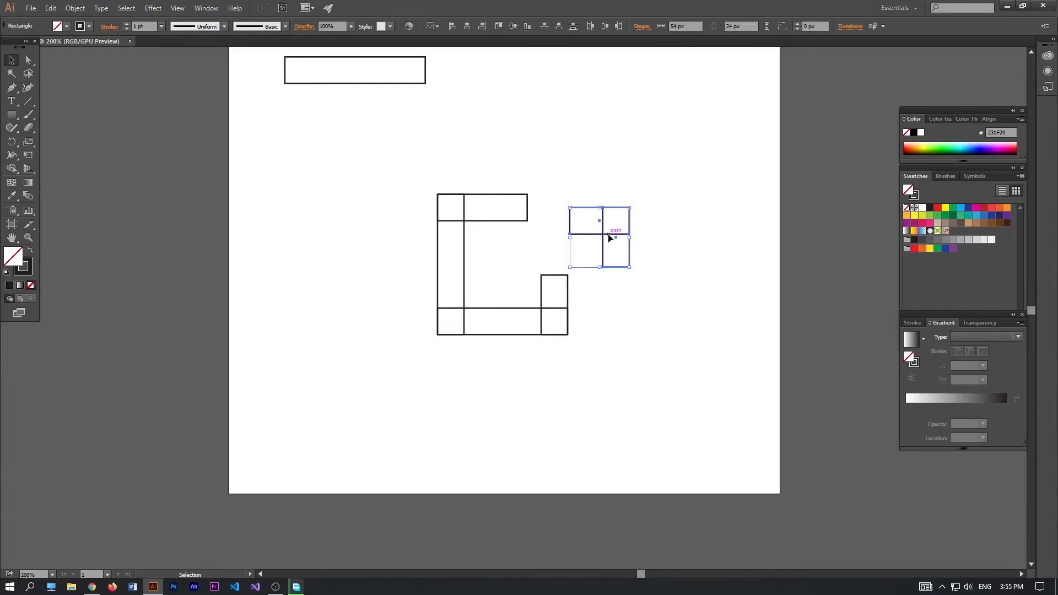
left_click_drag(610, 238, 579, 270)
left_click(688, 279)
scroll(688, 280, "up", 1)
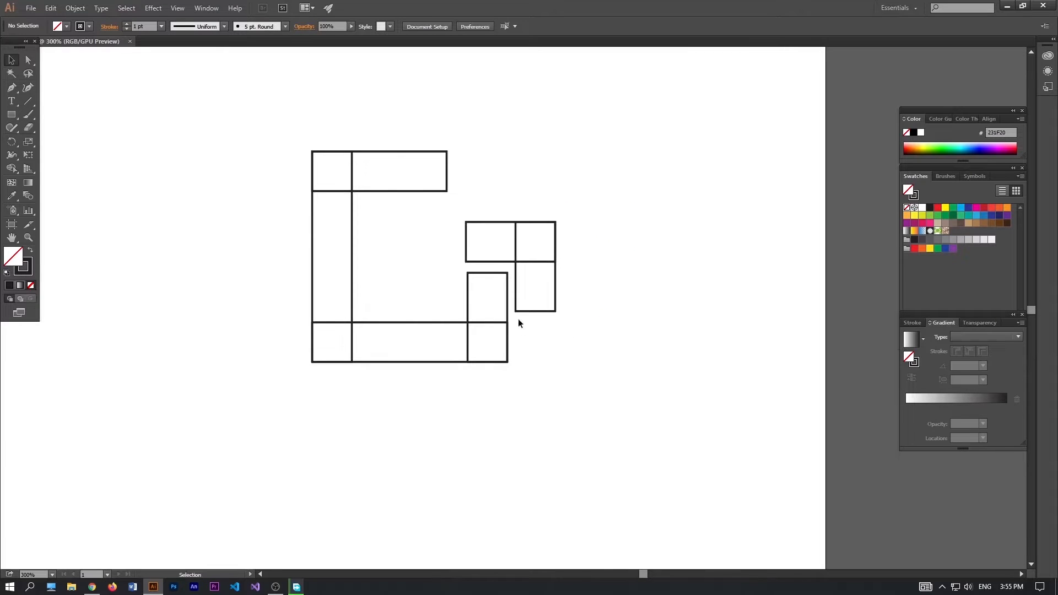
Step: Slant the G's edges by lowering the top bar's lower-left corner and moving the tall upright's lower-right corner to the right
left_click(313, 195)
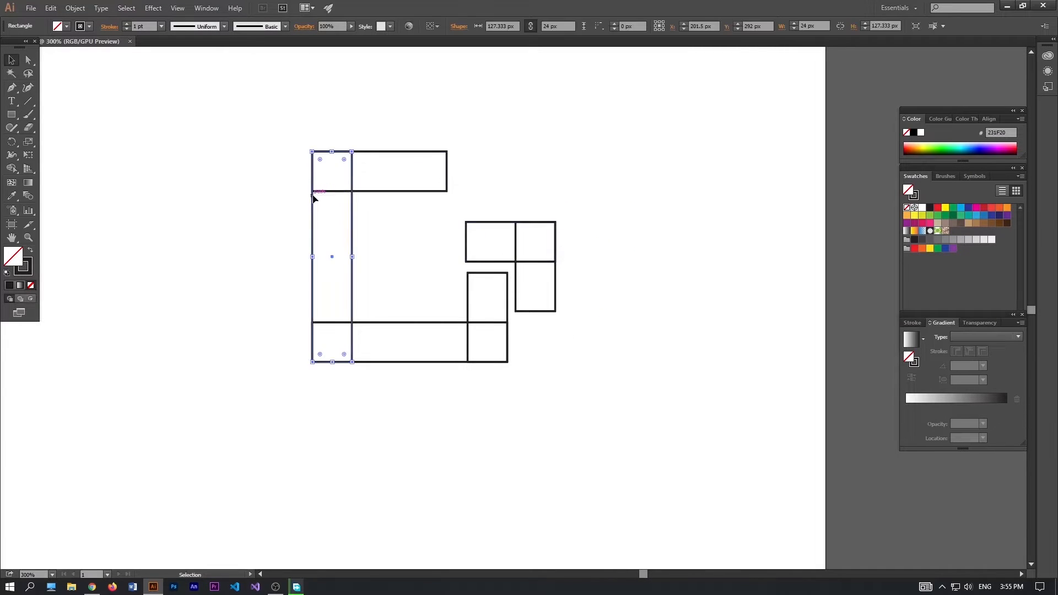
key("a")
left_click(389, 216)
left_click(331, 192)
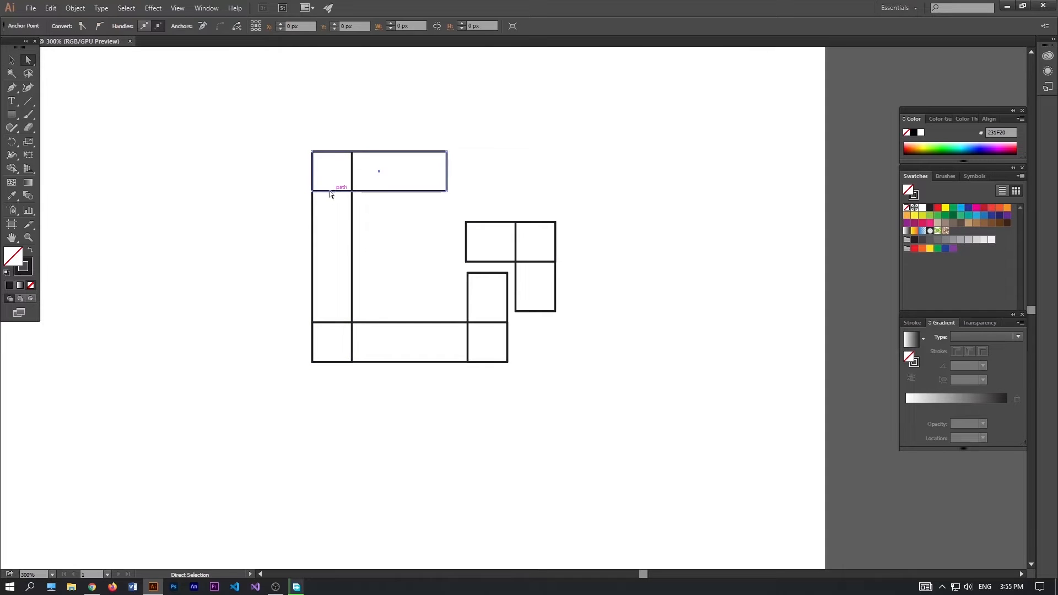
left_click_drag(312, 192, 312, 205)
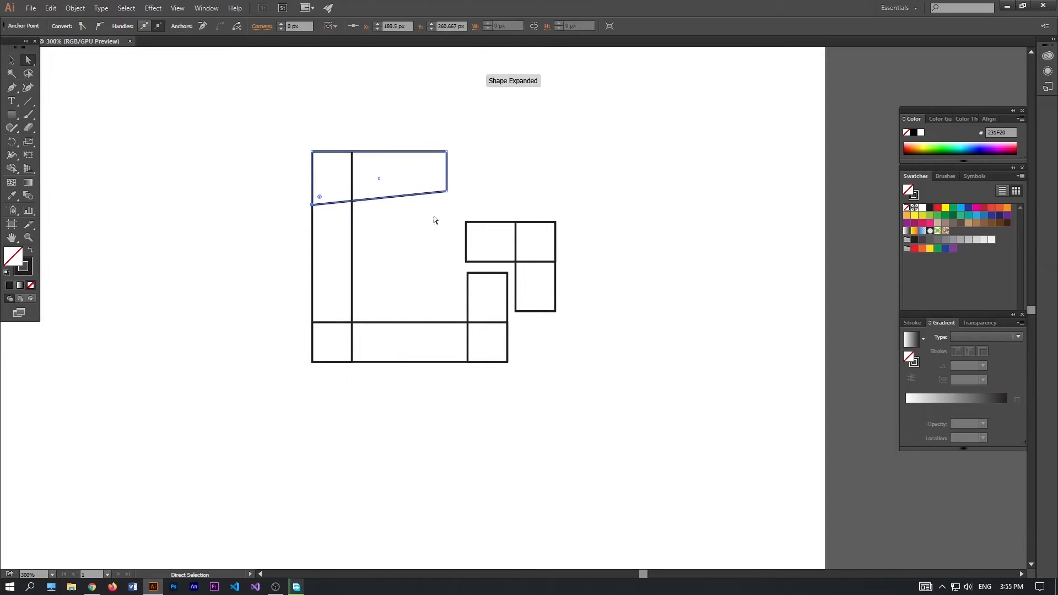
left_click_drag(352, 362, 375, 362)
left_click(460, 342)
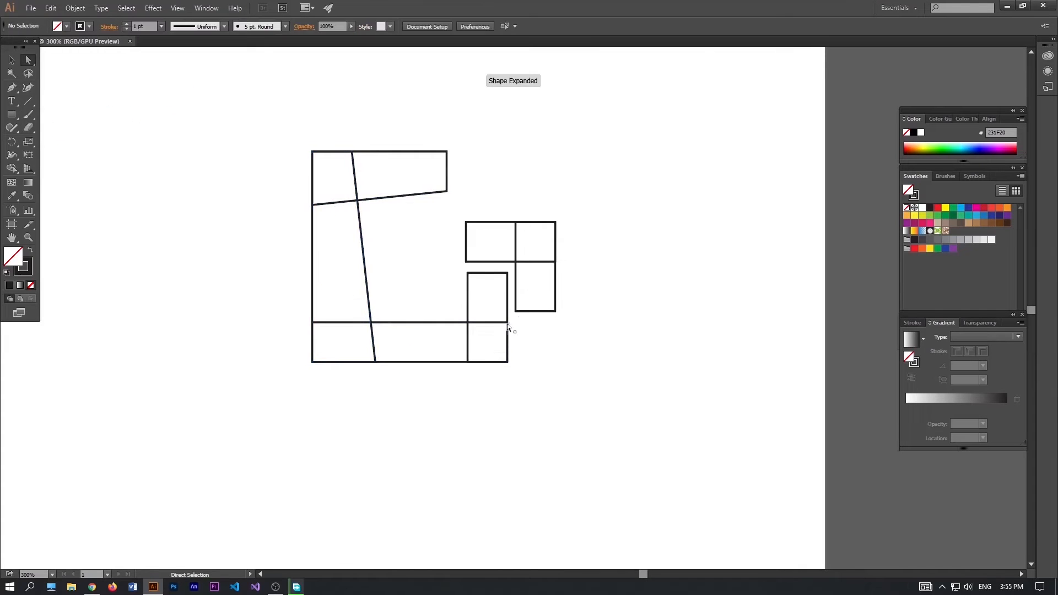
Step: Slant the bottom bar's upper edge up toward the right and shift the short upright's top-left corner to the left
left_click_drag(508, 324, 507, 309)
left_click_drag(312, 323, 312, 325)
left_click_drag(469, 277, 454, 275)
left_click(566, 367)
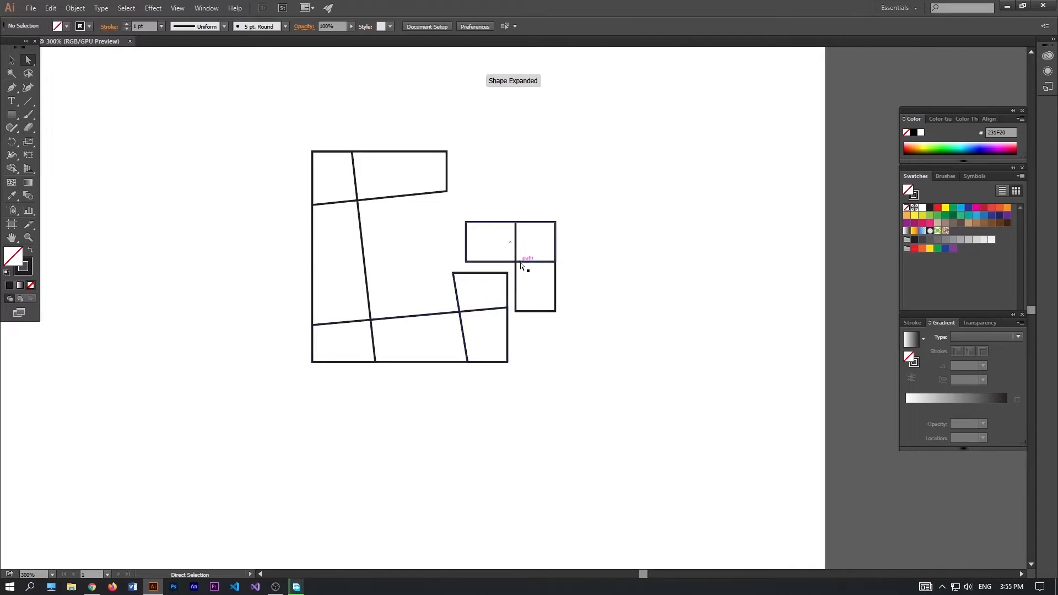
Step: Merge the two overlapping corner rectangles into one L-shaped piece with the Shape Builder tool
key("v")
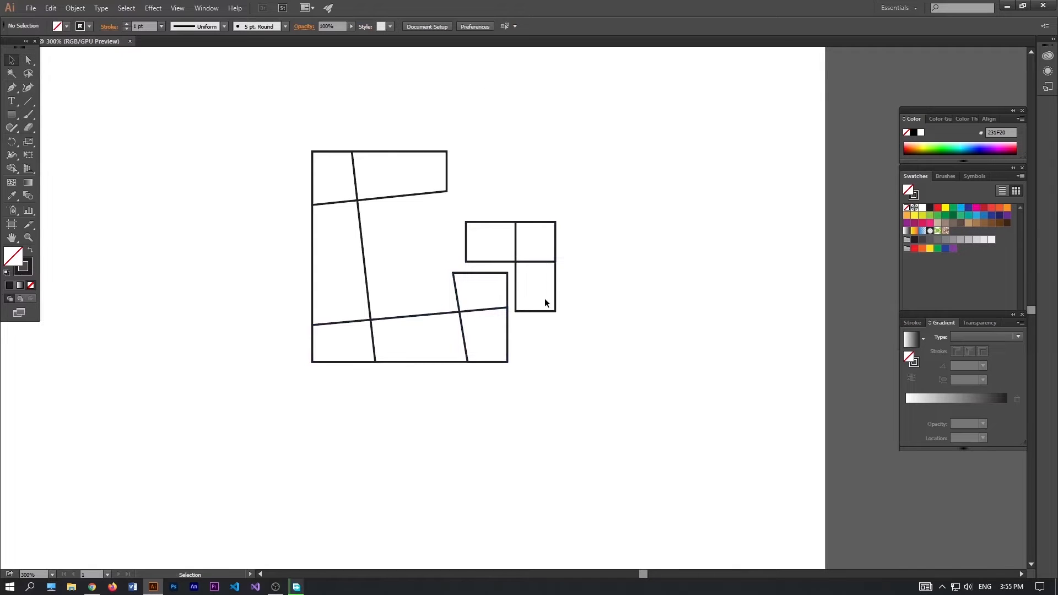
left_click(555, 303)
left_click(505, 262, "shift")
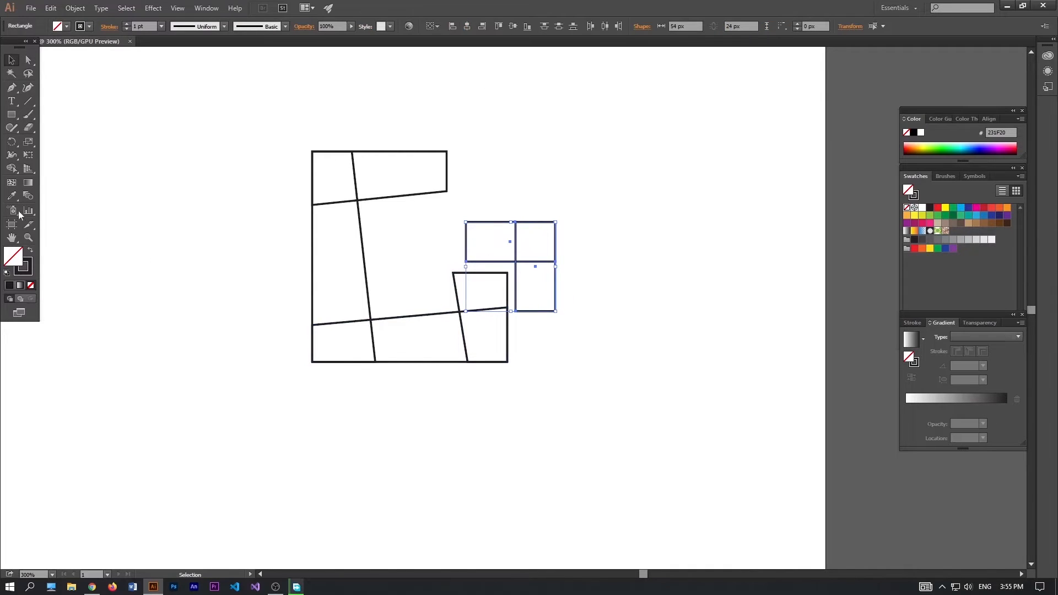
left_click(12, 168)
left_click_drag(508, 250, 536, 289)
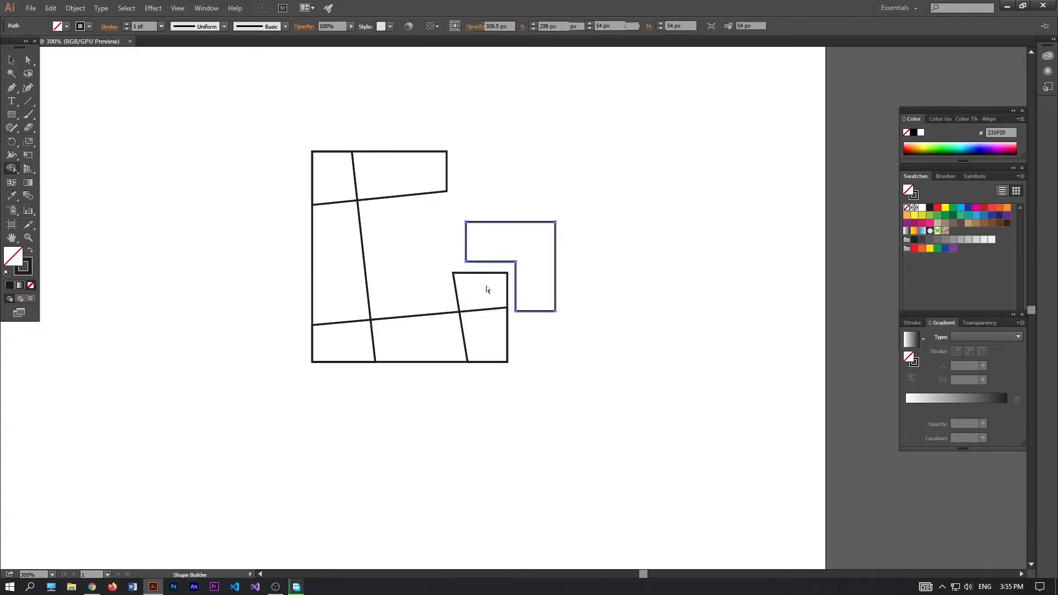
Step: Taper the corner piece by shifting its inner and lower-left corners, and extend the short upright's top-right corner to follow its inner edge
key("a")
left_click(517, 262)
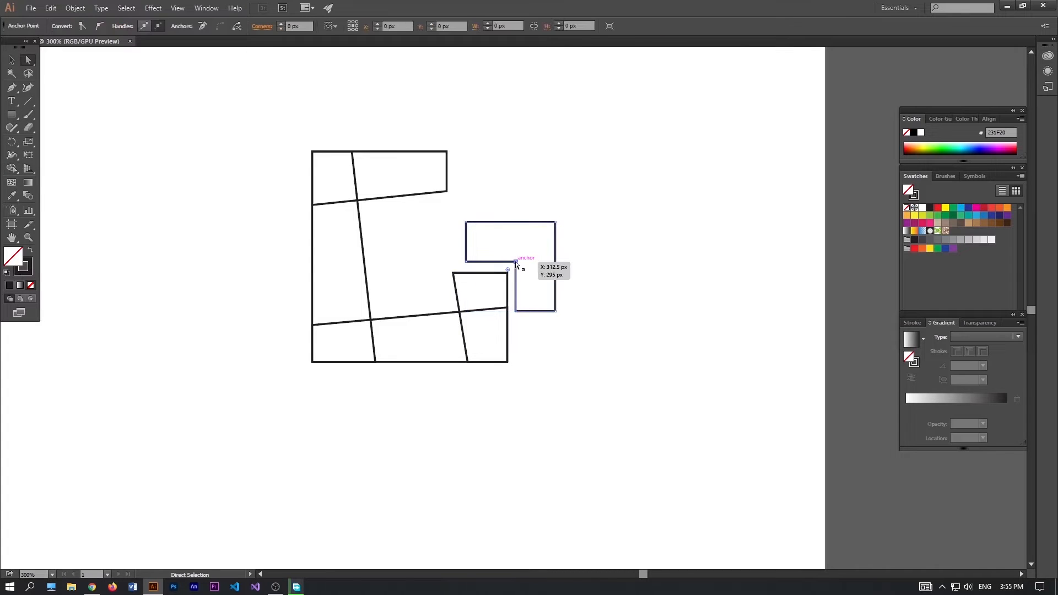
mouse_move(517, 263)
left_mouse_down()
mouse_move(532, 253)
mouse_move(521, 265)
left_mouse_up()
left_click(517, 312)
left_click_drag(517, 316, 523, 309)
left_click(601, 295)
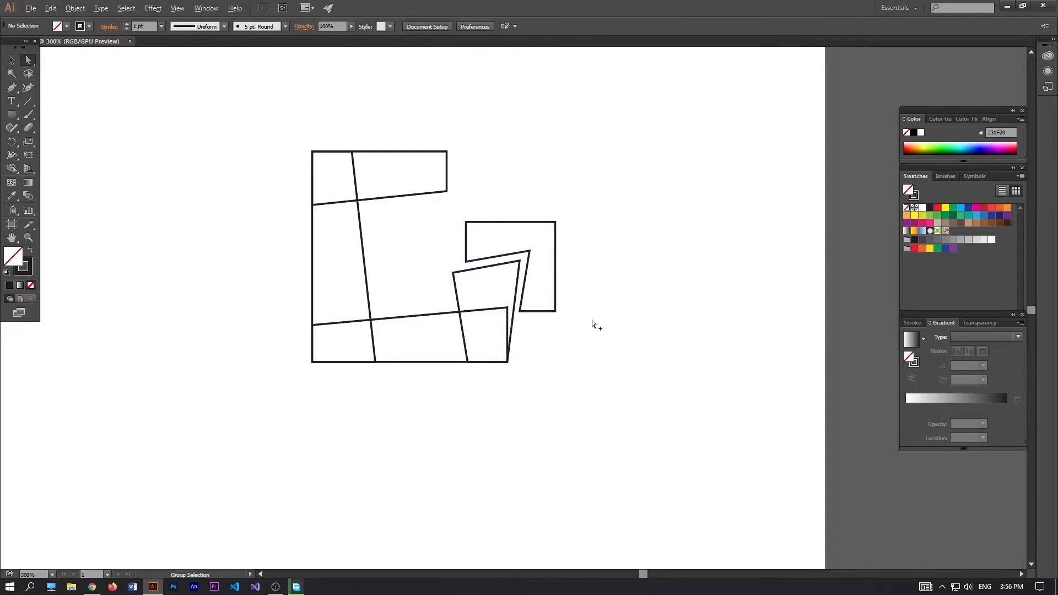
Step: Delete the two spare rectangles in the artboard's upper left area
scroll(593, 324, "down", 1)
scroll(420, 140, "down", 1)
scroll(454, 149, "up", 1)
left_click_drag(453, 199, 256, 58)
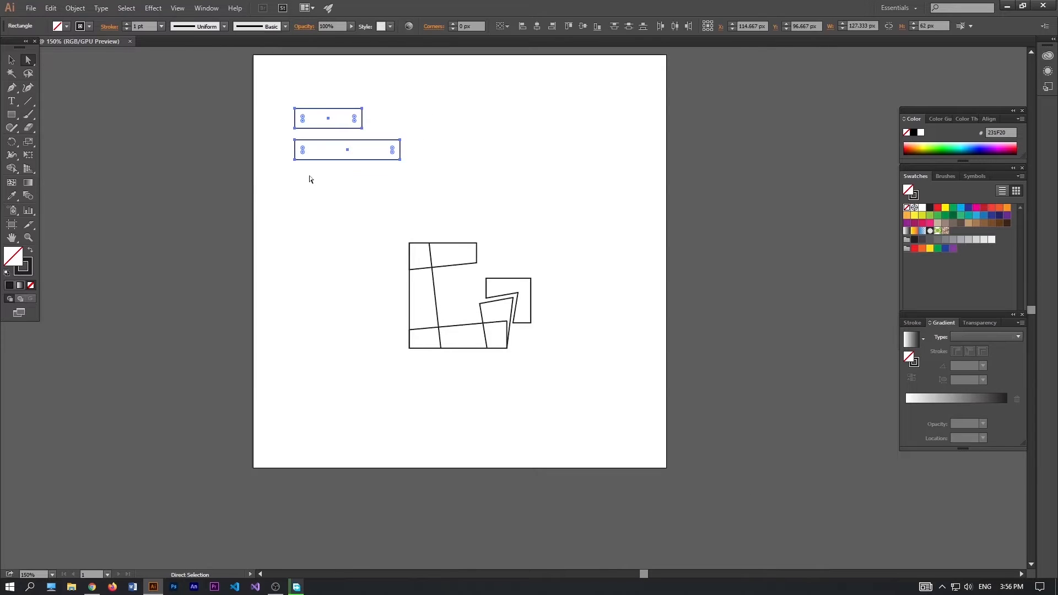
key("Delete")
Step: Fill the G's top bar with the CMYK Cyan swatch
scroll(560, 191, "down", 2)
scroll(499, 279, "up", 3)
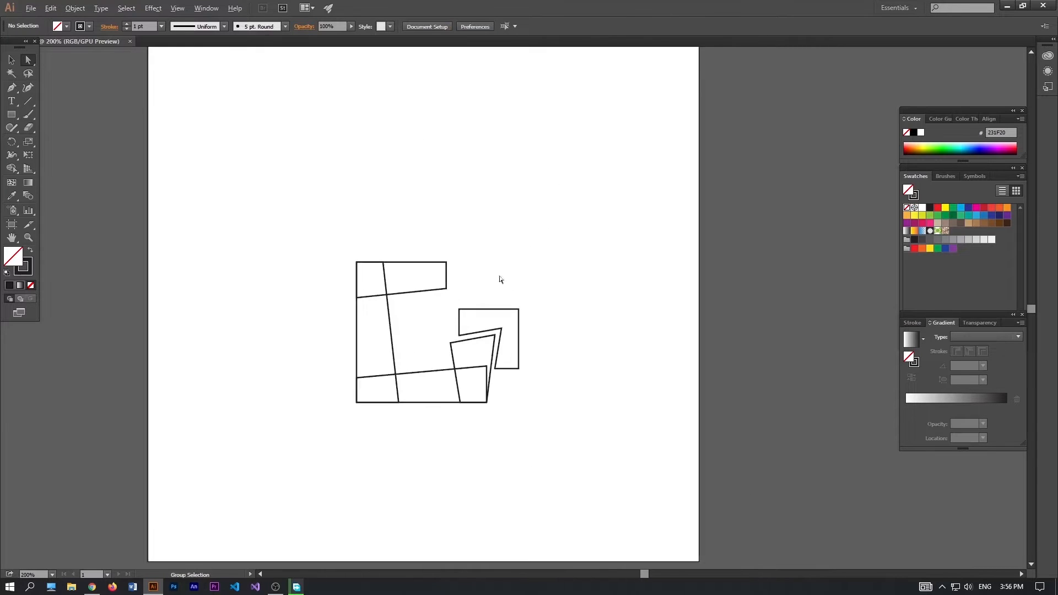
left_click(414, 294)
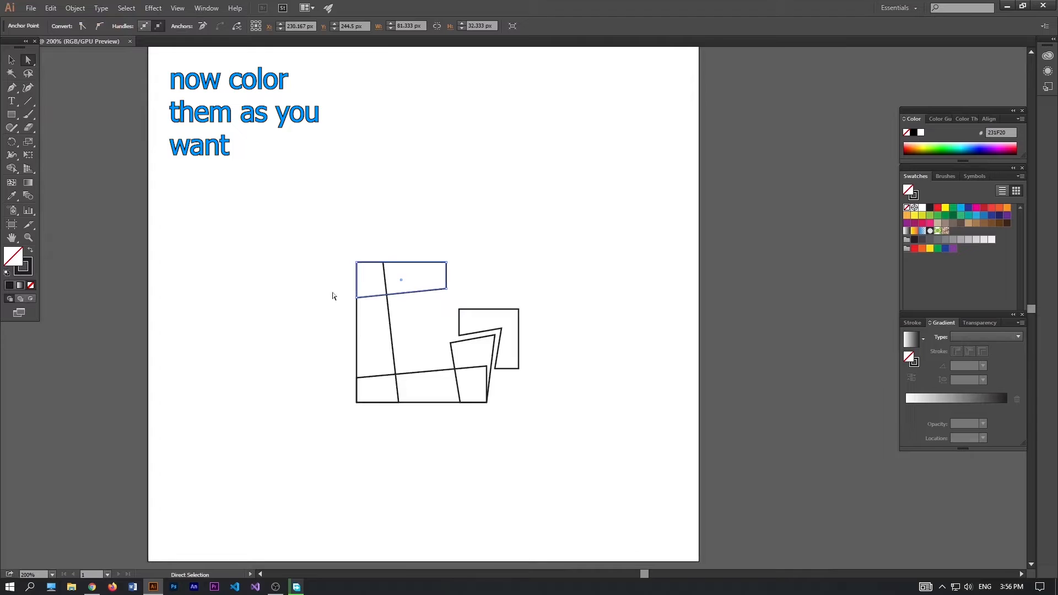
left_click(962, 210)
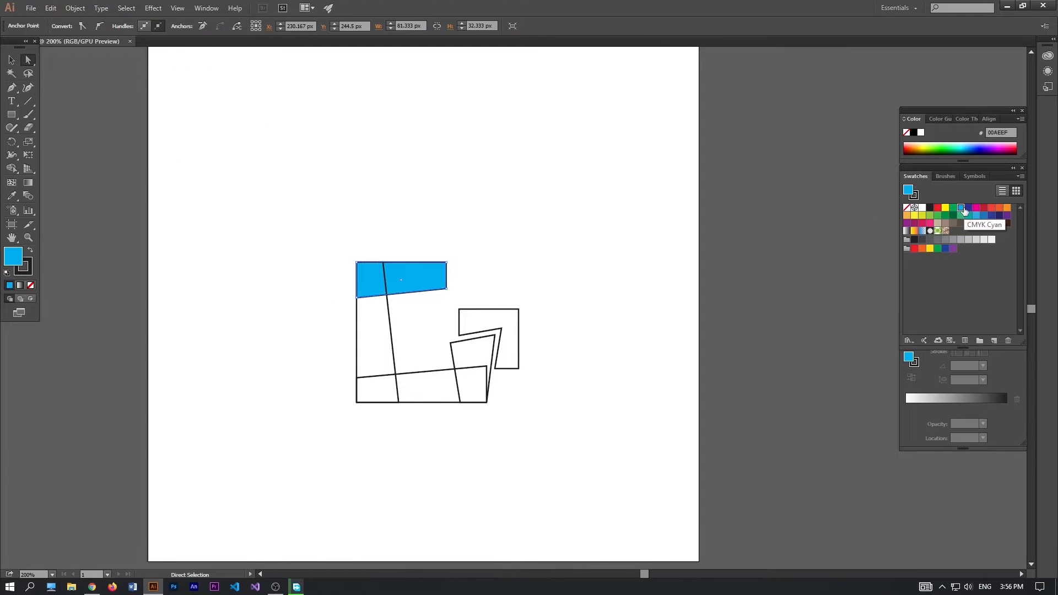
Step: Fill the G's tall upright with the medium blue swatch 1C75BC
left_click(387, 353)
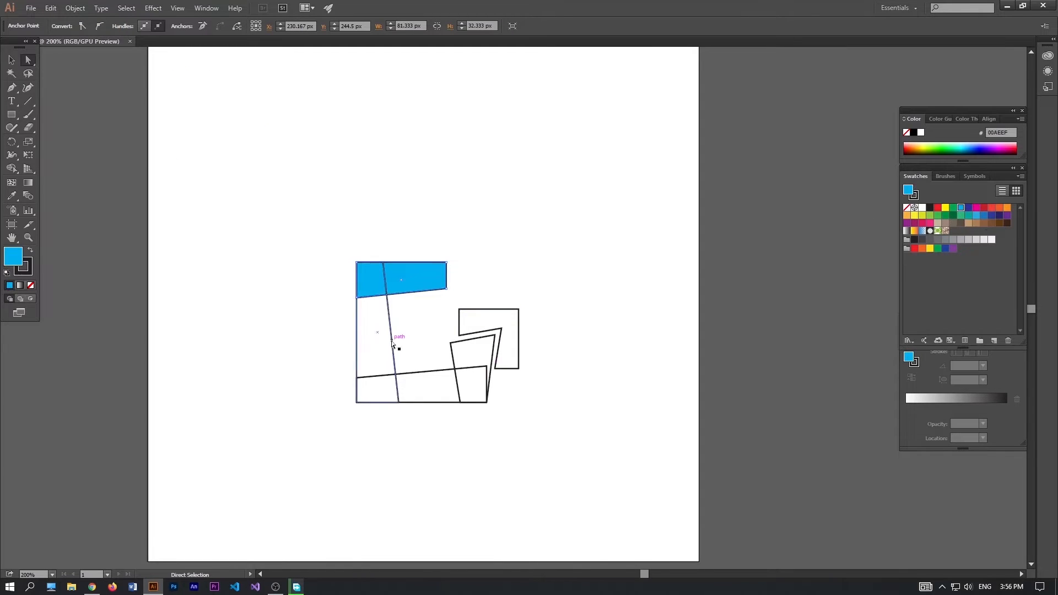
left_click(970, 209)
left_click(992, 215)
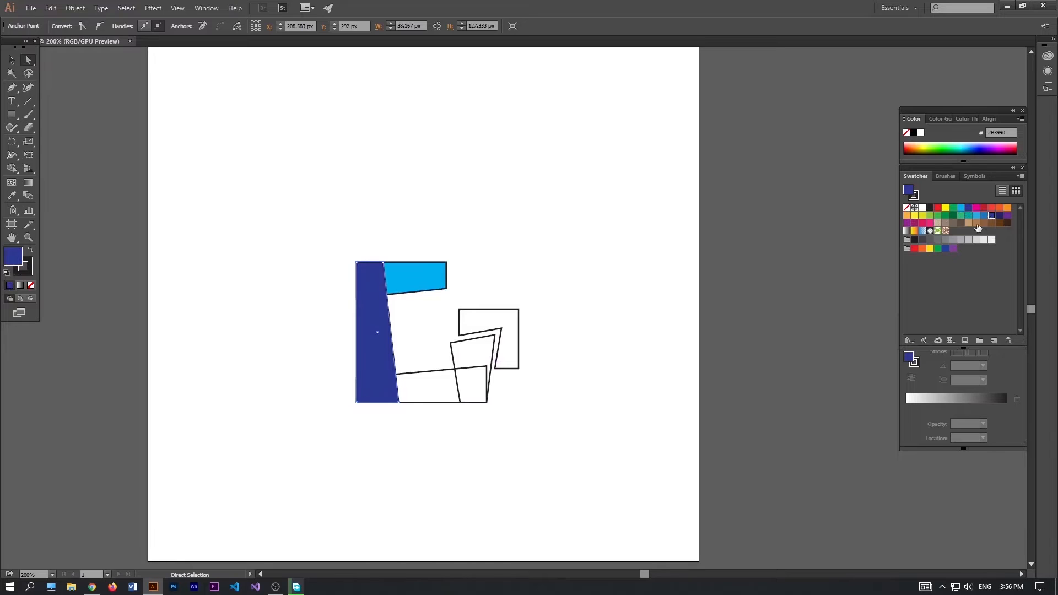
left_click(984, 215)
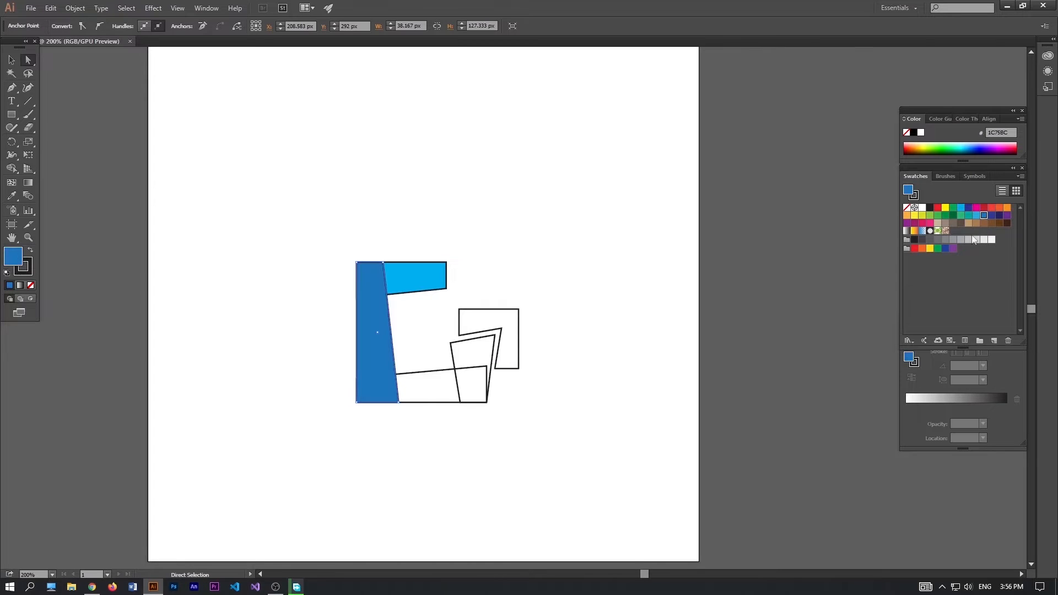
Step: Fill the G's bottom bar with the cyan swatch 00AEEF and the short upright with the medium blue swatch 1C75BC
left_click(439, 372)
left_click(962, 208)
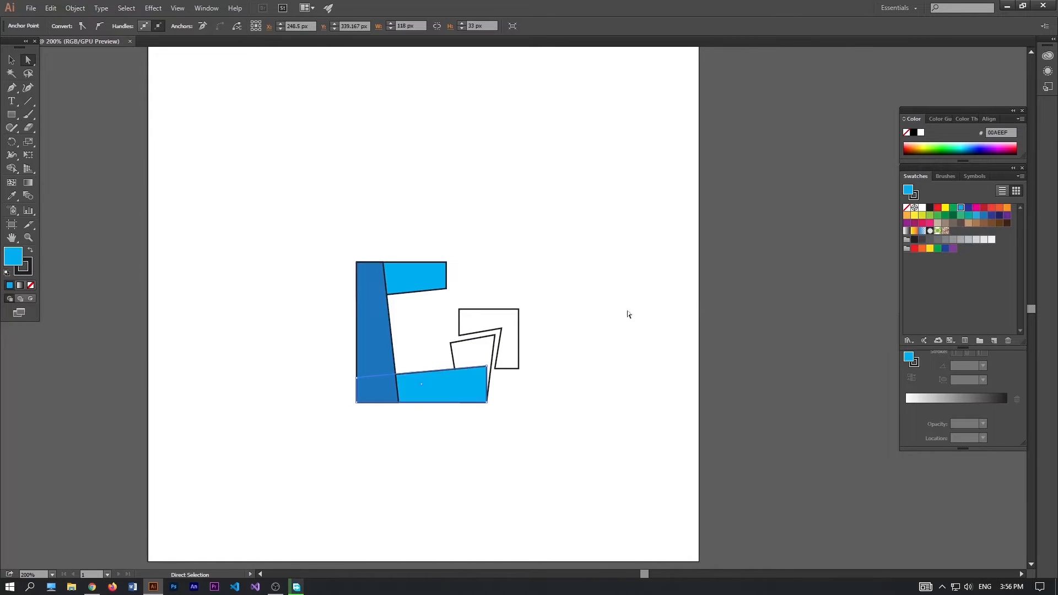
left_click(492, 366)
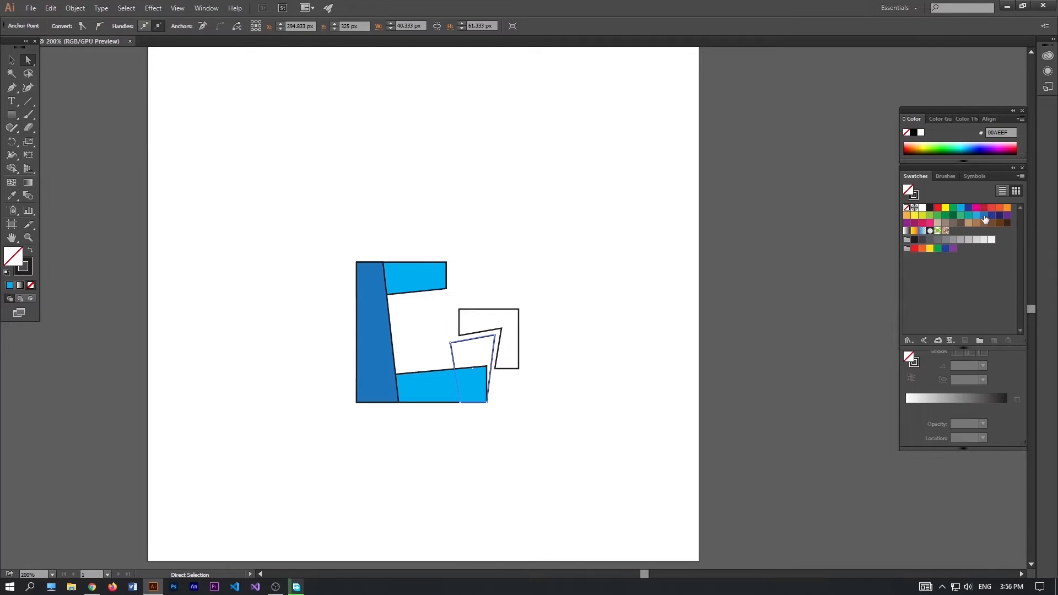
left_click(984, 216)
Step: Bring the bottom bar to the front so it overlaps the foot of the tall upright
right_click(468, 361)
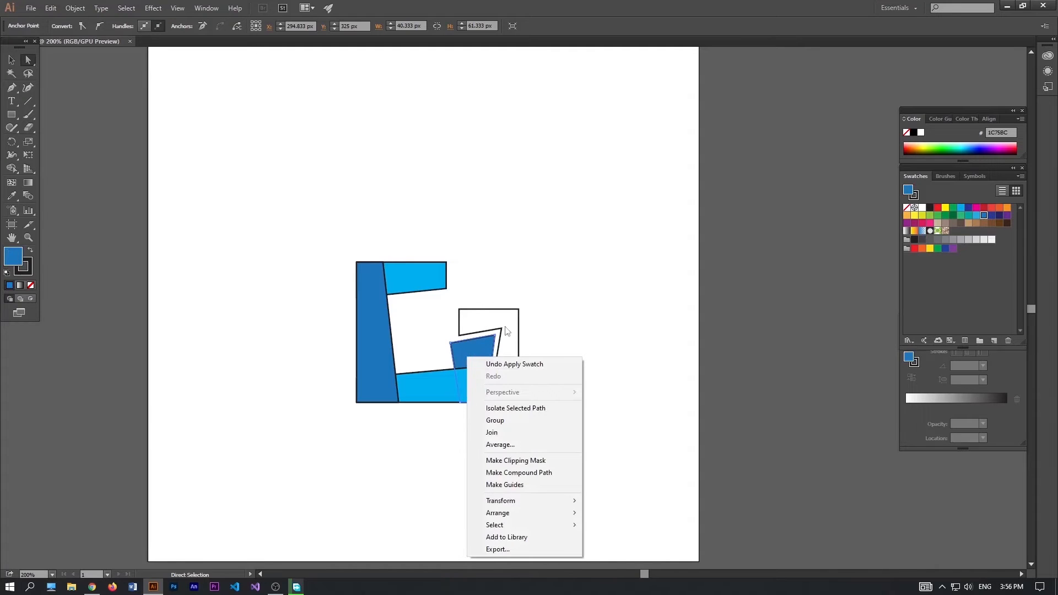
left_click(423, 384)
right_click(424, 384)
mouse_move(508, 341)
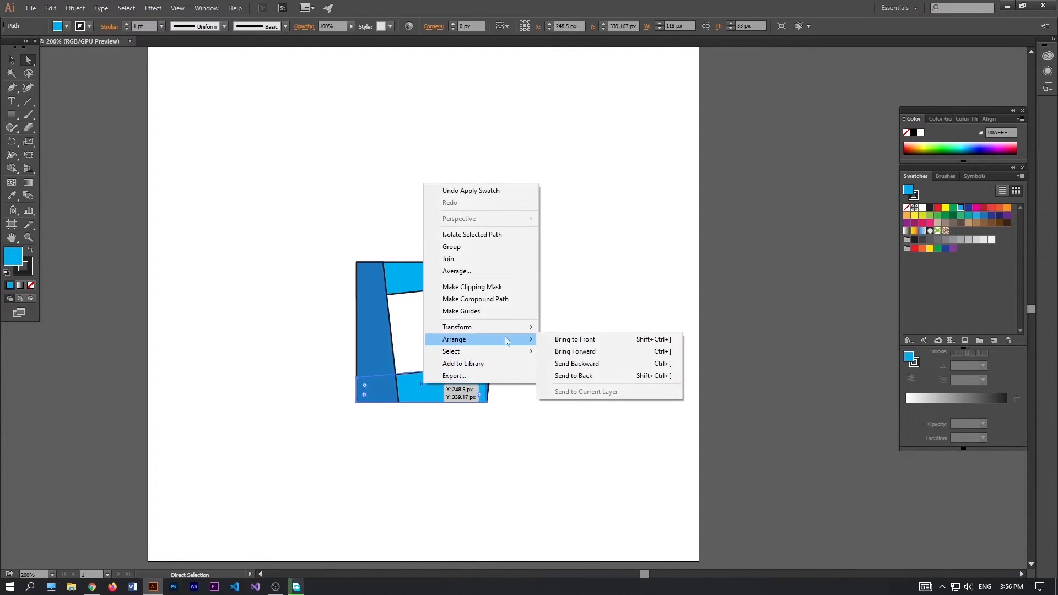
left_click(575, 339)
Step: Bring the short upright to the front so it overlaps the end of the bottom bar
left_click(479, 355)
right_click(478, 352)
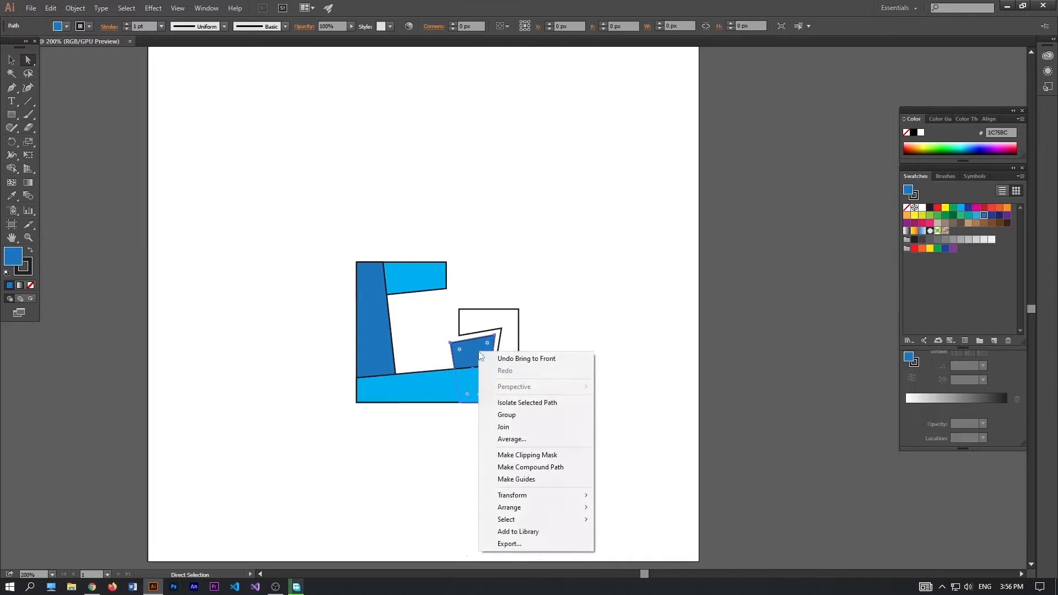
right_click(481, 355)
mouse_move(513, 510)
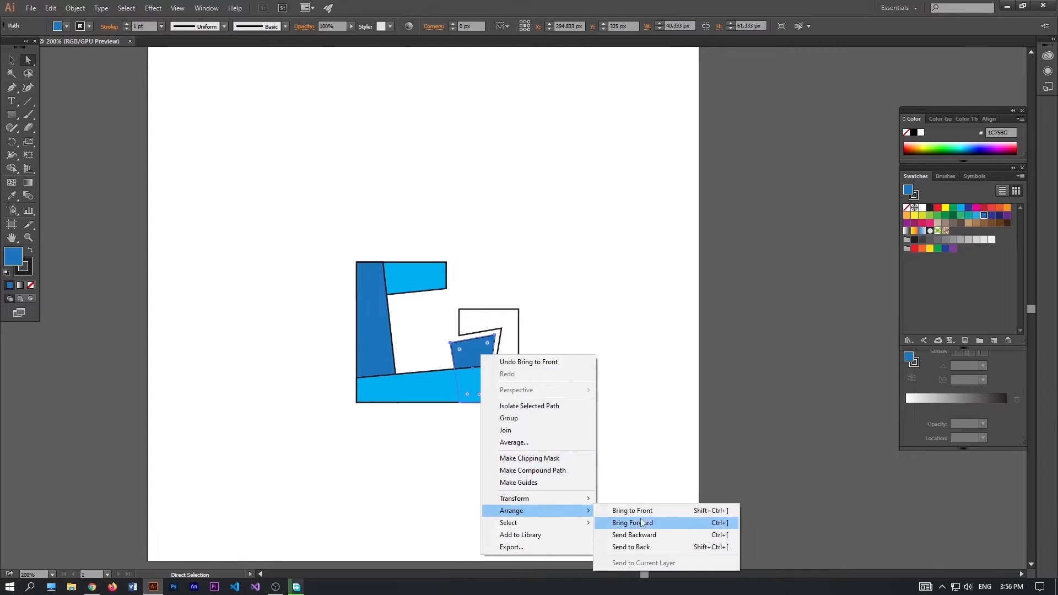
left_click(648, 511)
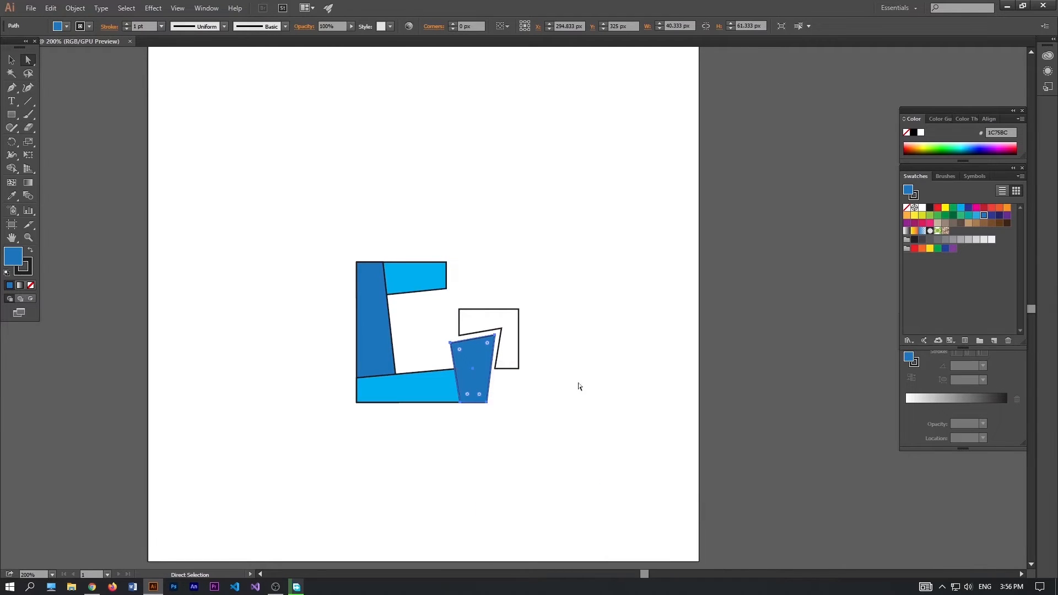
Step: Fill the corner piece above the short upright with the cyan swatch 00AEEF
left_click(501, 332)
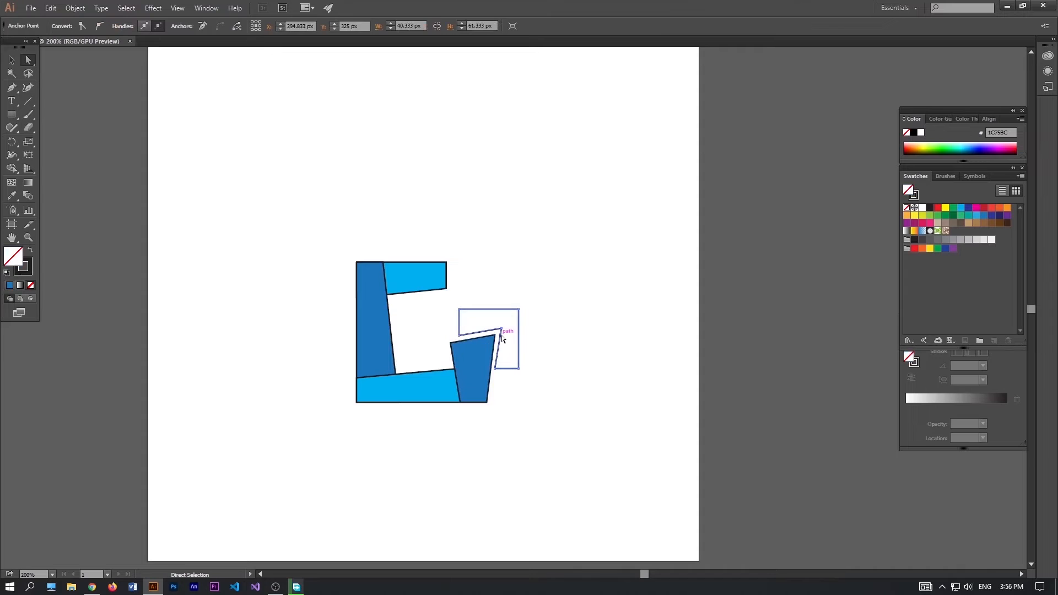
left_click(960, 212)
left_click(636, 303)
Step: Remove the black stroke from all pieces of the G
left_click_drag(619, 470, 252, 147)
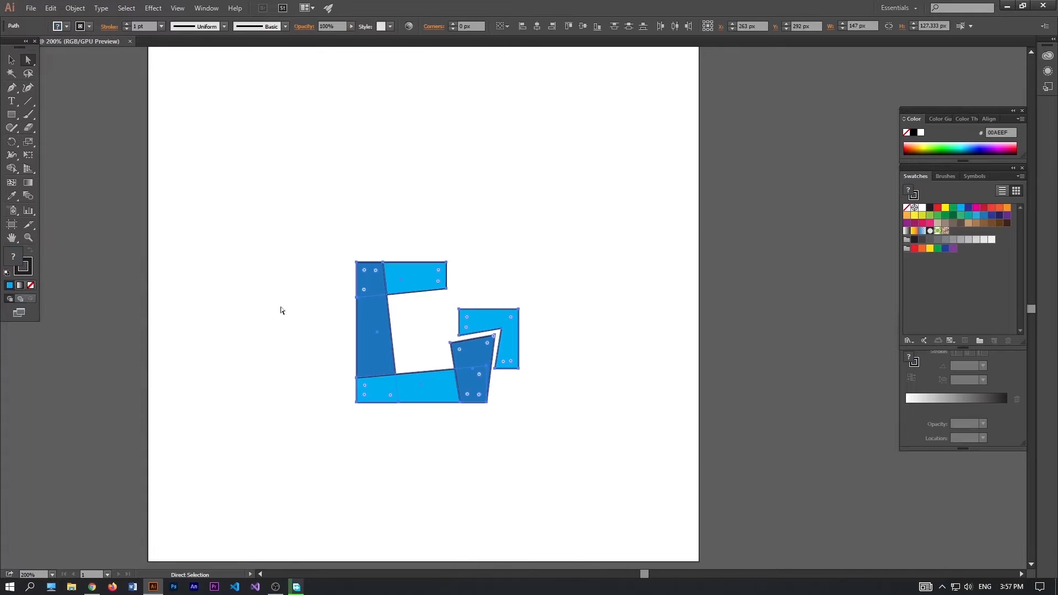
left_click(30, 286)
left_click(604, 278)
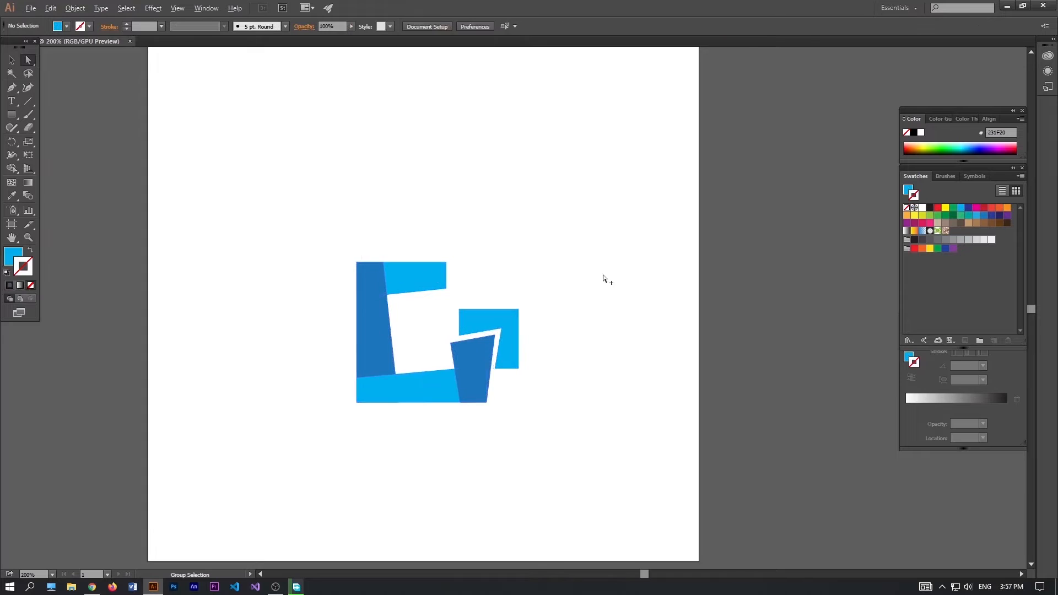
Step: Give the top bar a linear gradient fill running from cyan 00AEEF to medium blue 1C75BC
scroll(606, 280, "up", 1)
left_click_drag(489, 336, 540, 223)
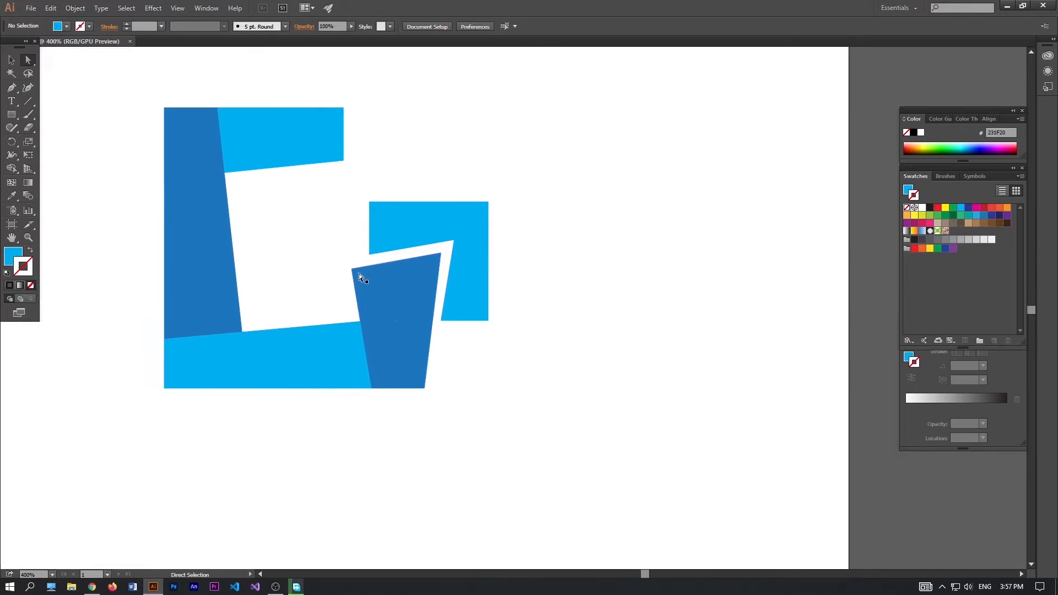
left_click(295, 166)
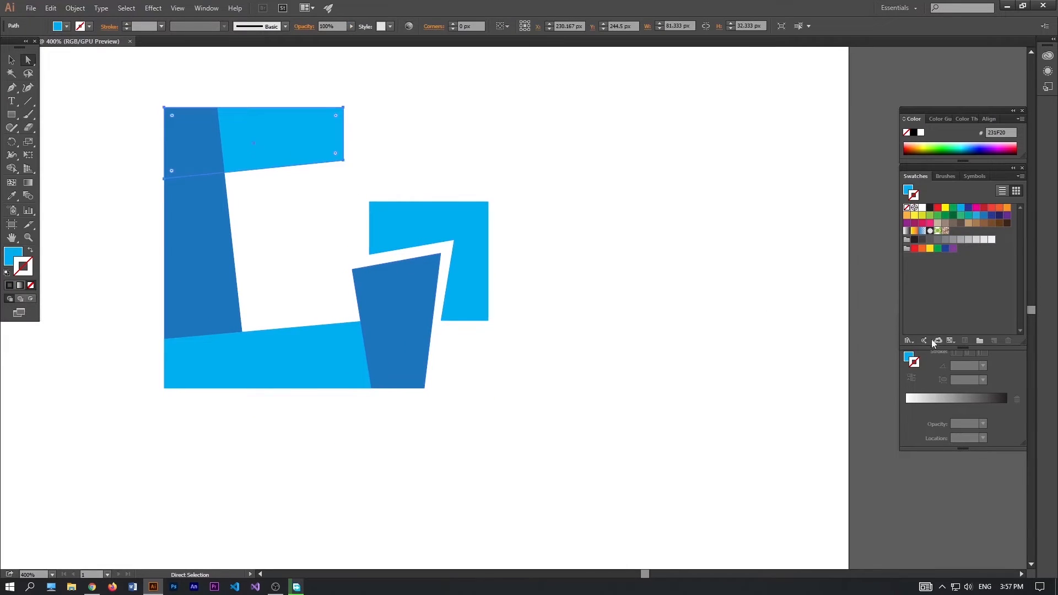
left_click(21, 286)
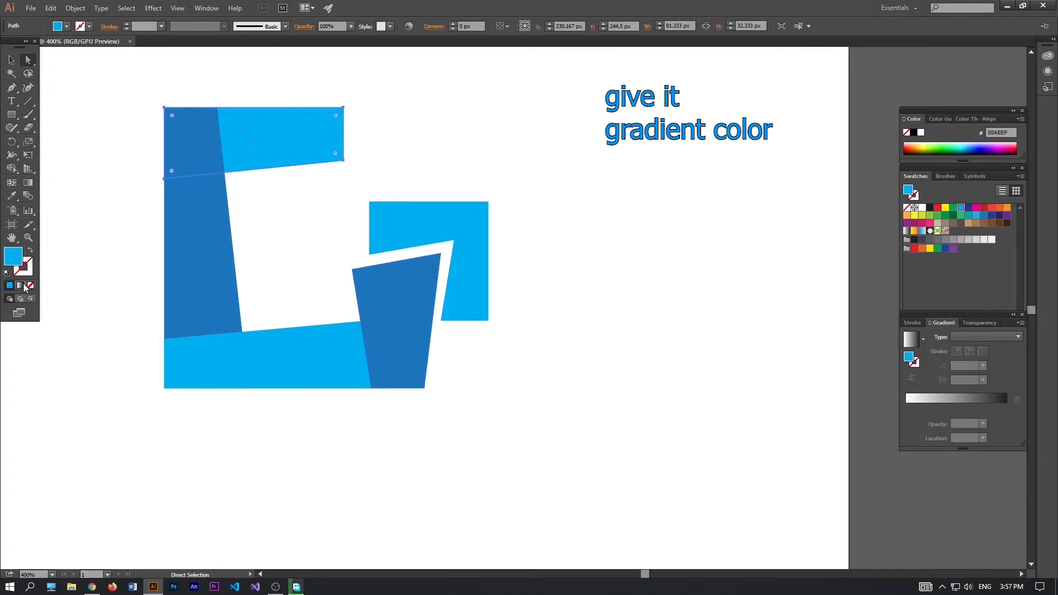
left_click(20, 285)
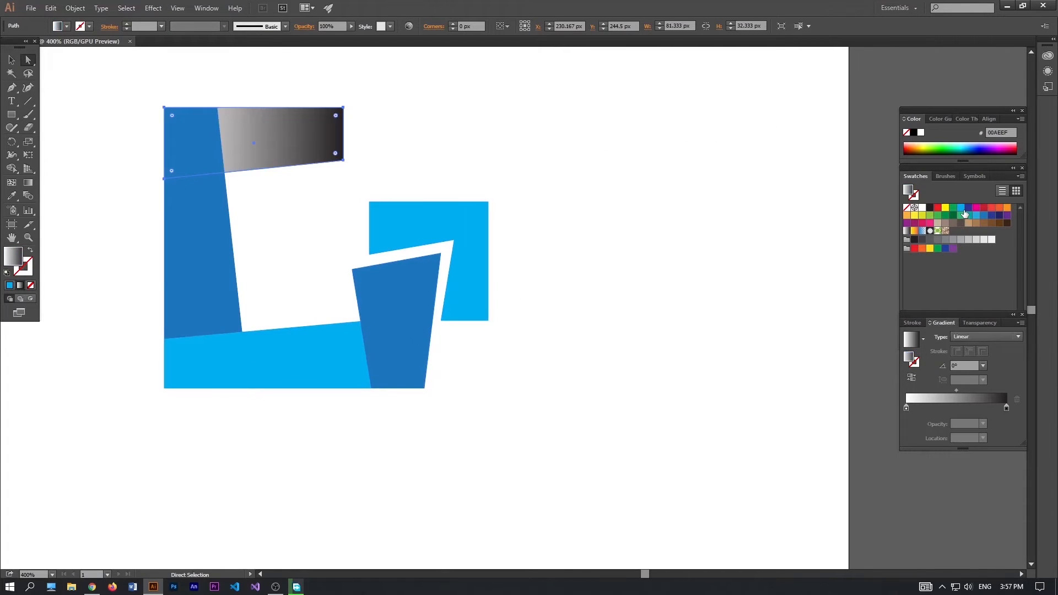
left_click_drag(964, 213, 907, 409)
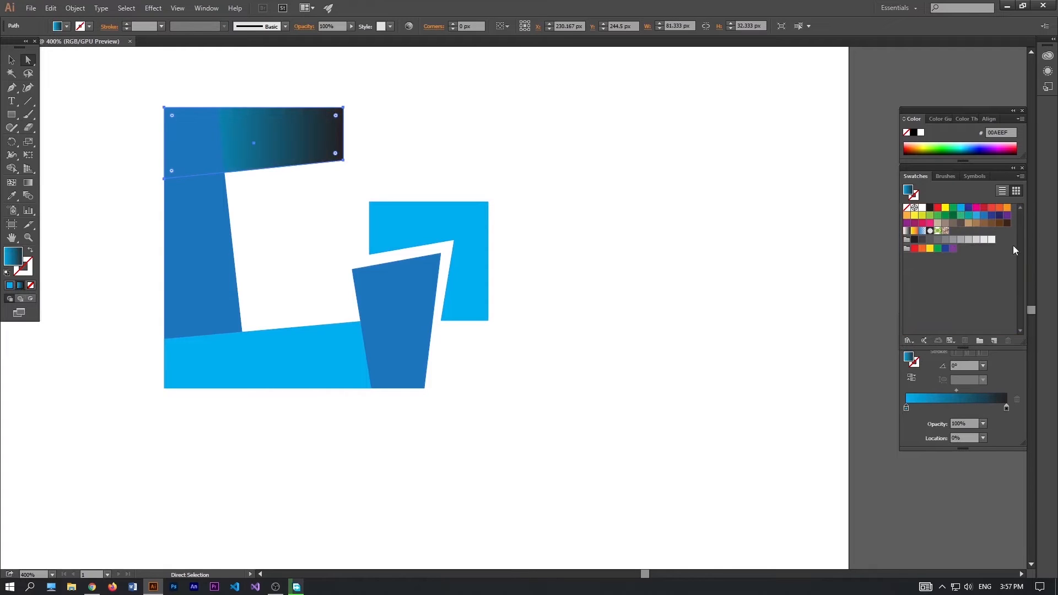
left_click_drag(977, 215, 1007, 409)
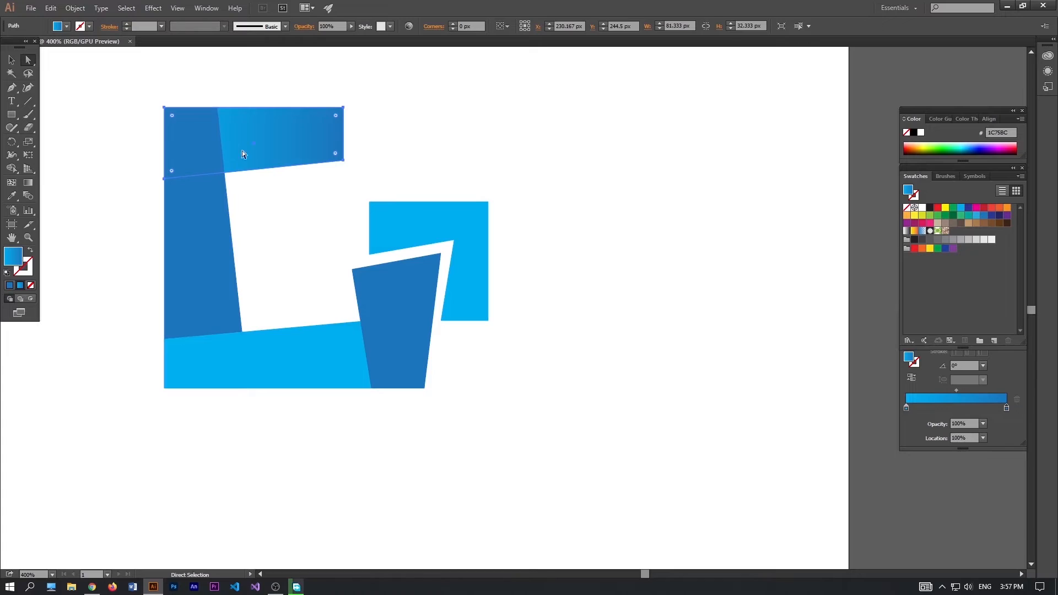
key("g")
key("s")
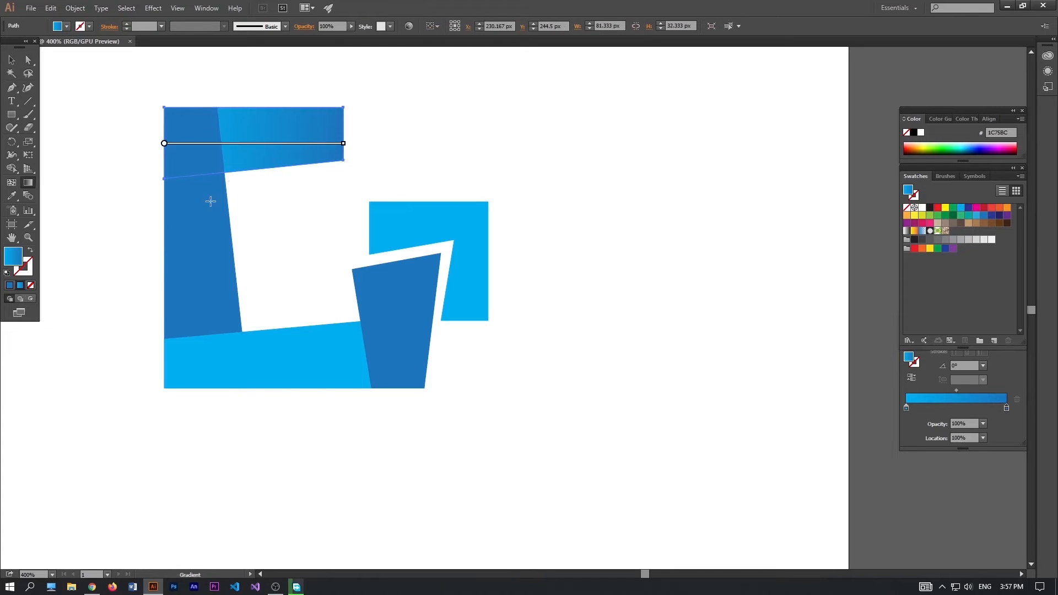
Step: Apply the blue gradient to the tall upright at 90°, spanning its full height from cyan at the foot to medium blue at the top
key("v")
left_click(203, 246)
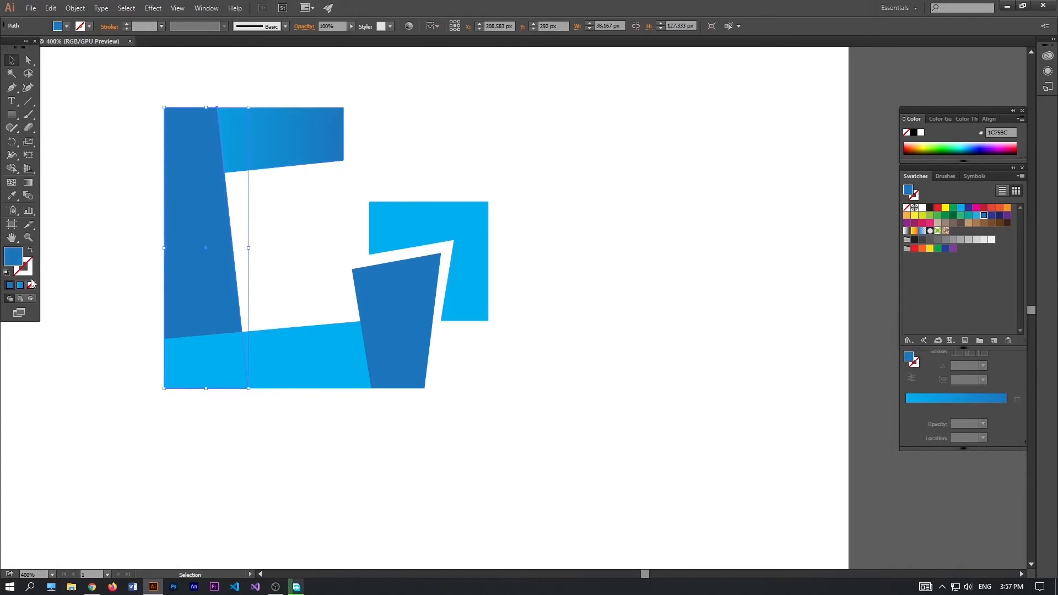
left_click(21, 286)
key("g")
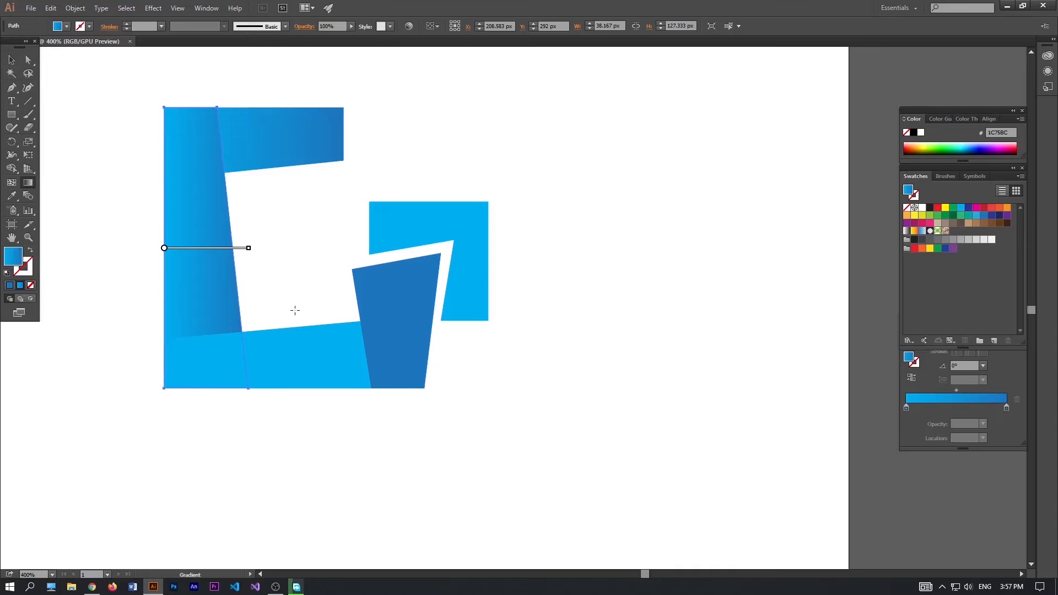
mouse_move(207, 248)
left_mouse_down()
mouse_move(200, 177)
mouse_move(166, 167)
mouse_move(206, 110)
left_mouse_up()
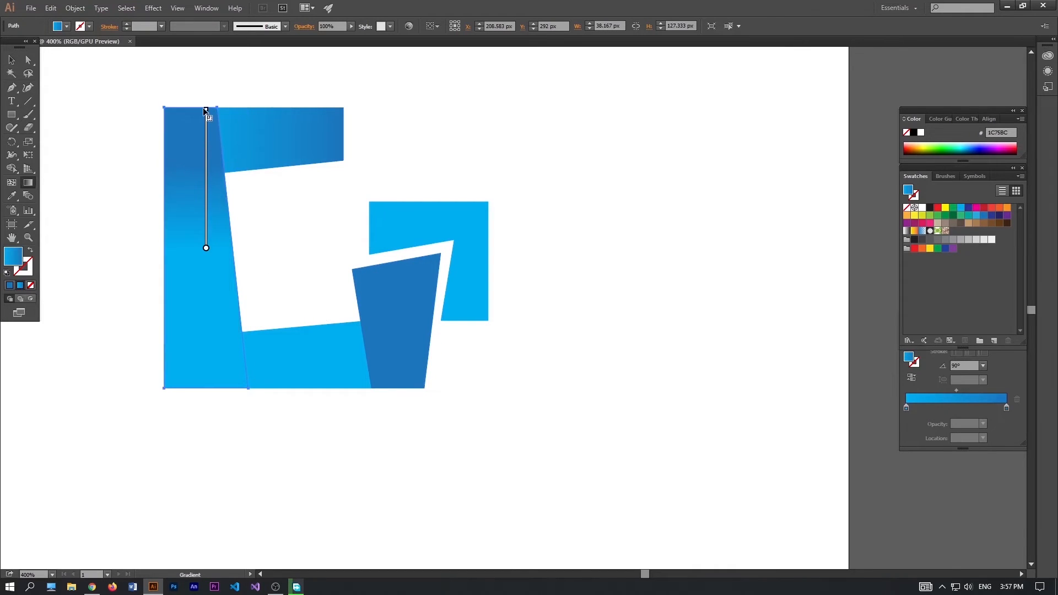
left_click_drag(207, 249, 206, 389)
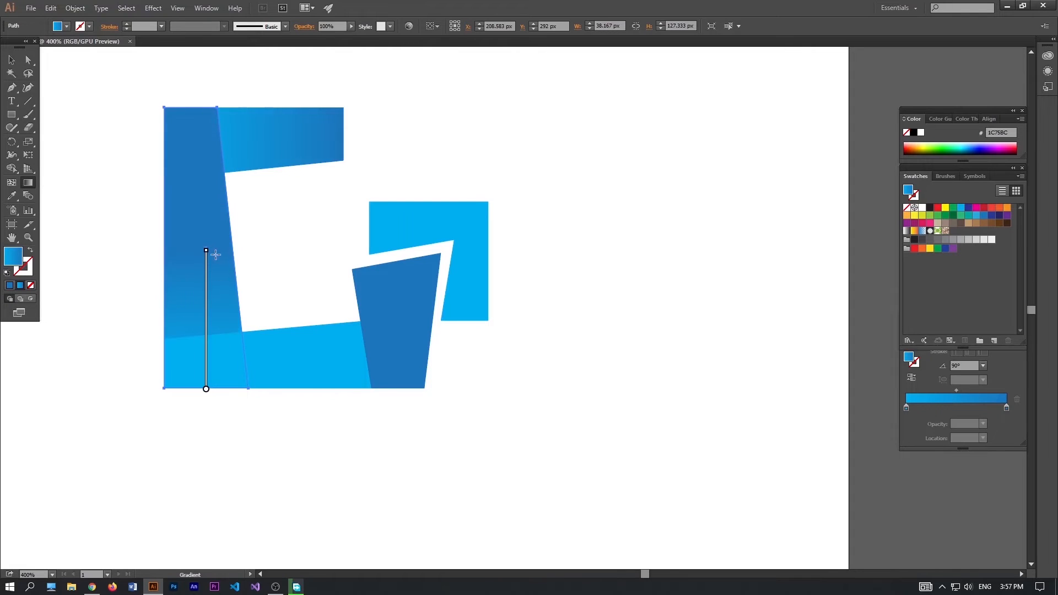
left_click_drag(207, 248, 206, 111)
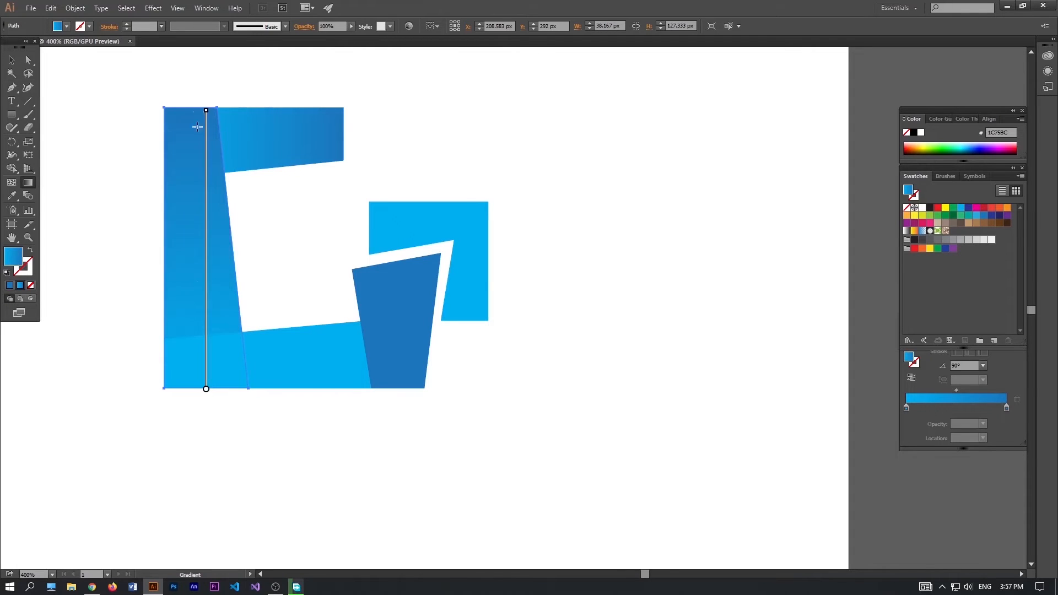
Step: Apply the blue gradient to the bottom bar at -180°, spanning its full length with cyan at the short-upright end
left_click(288, 356)
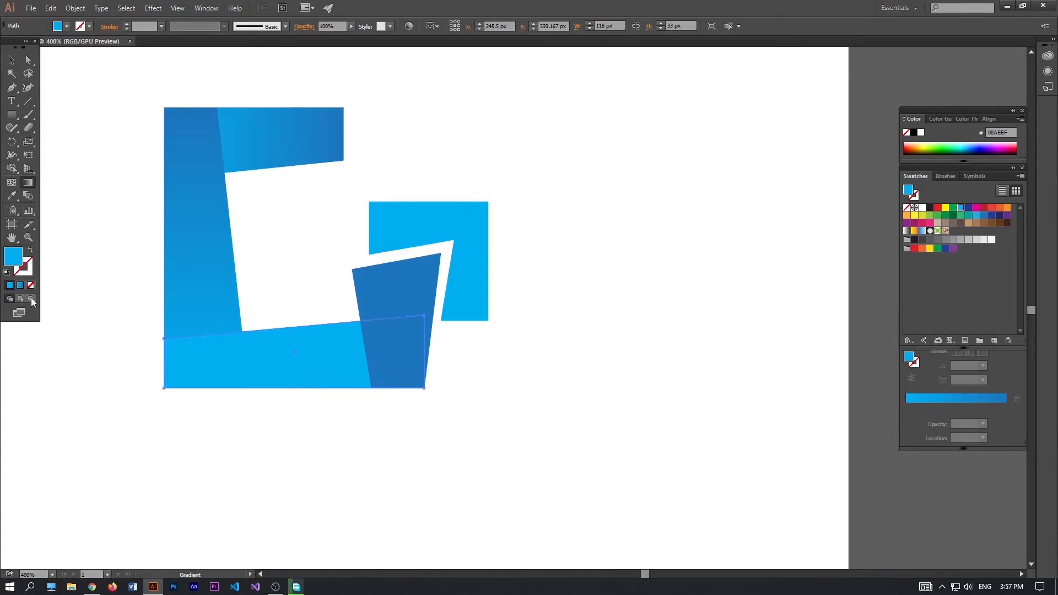
left_click(19, 286)
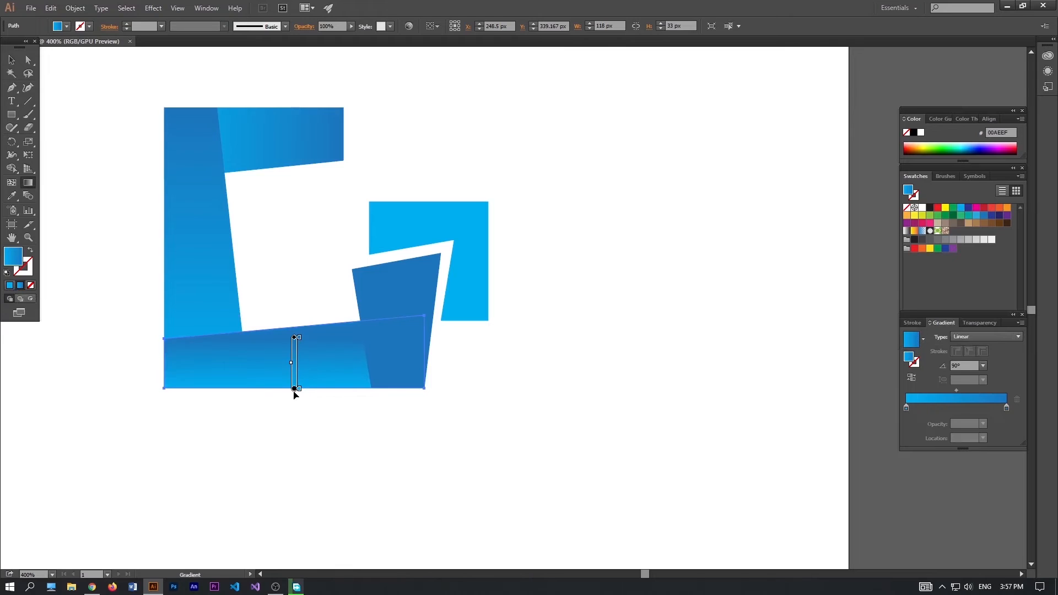
left_click_drag(294, 388, 240, 355)
mouse_move(295, 296)
left_mouse_down()
mouse_move(354, 352)
mouse_move(201, 362)
left_mouse_up()
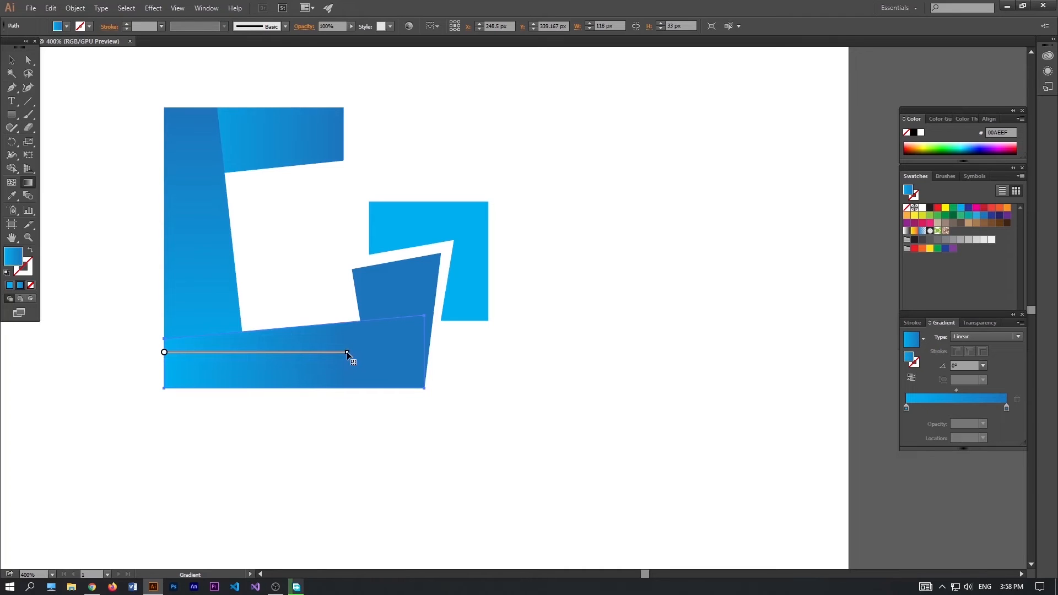
mouse_move(346, 352)
left_mouse_down()
mouse_move(271, 352)
mouse_move(201, 401)
mouse_move(116, 352)
left_mouse_up()
mouse_move(361, 353)
left_mouse_down()
mouse_move(199, 357)
mouse_move(425, 354)
left_mouse_up()
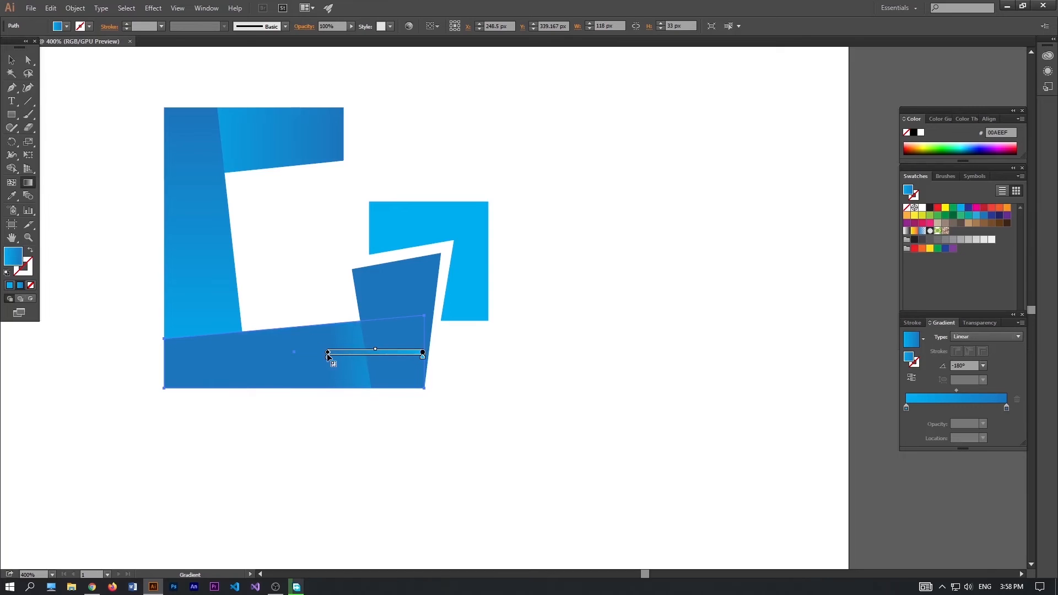
left_click_drag(329, 353, 166, 353)
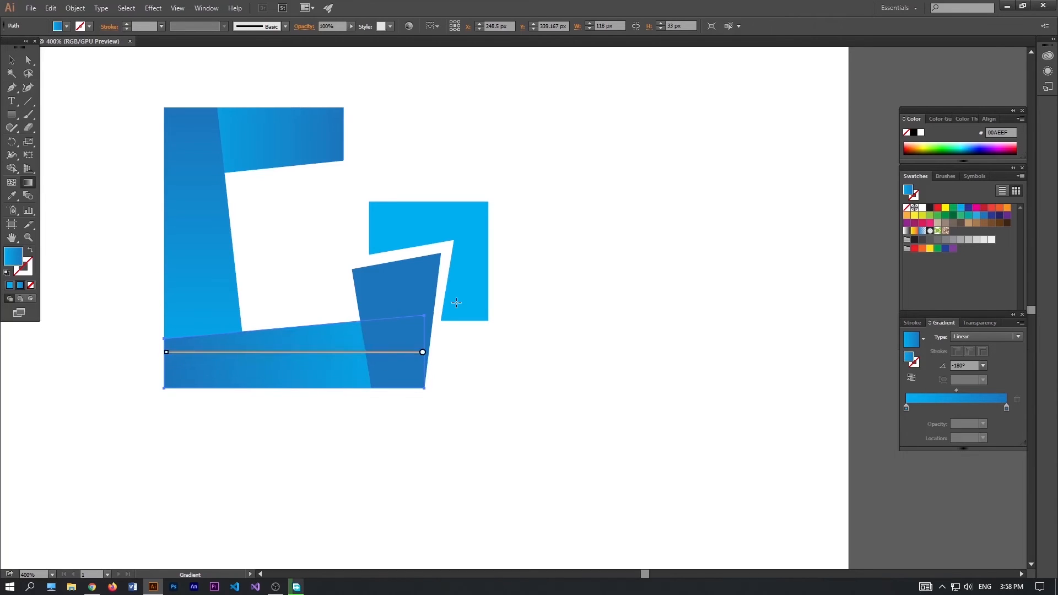
Step: Apply the blue gradient to the short upright at -90°, from cyan at its upper edge to medium blue at its foot
key("w")
key("v")
left_click(420, 308)
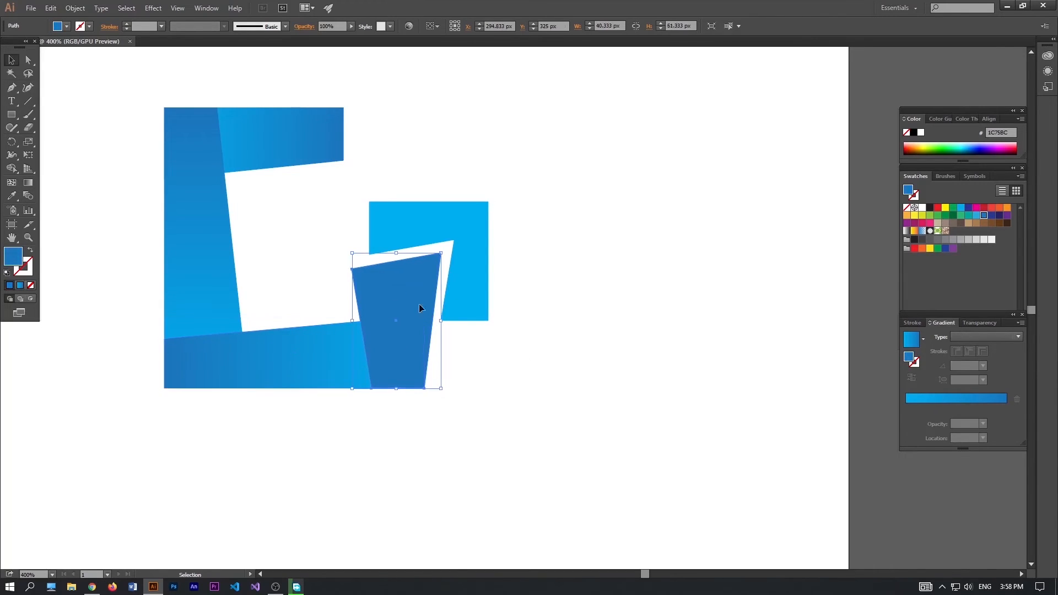
left_click(20, 286)
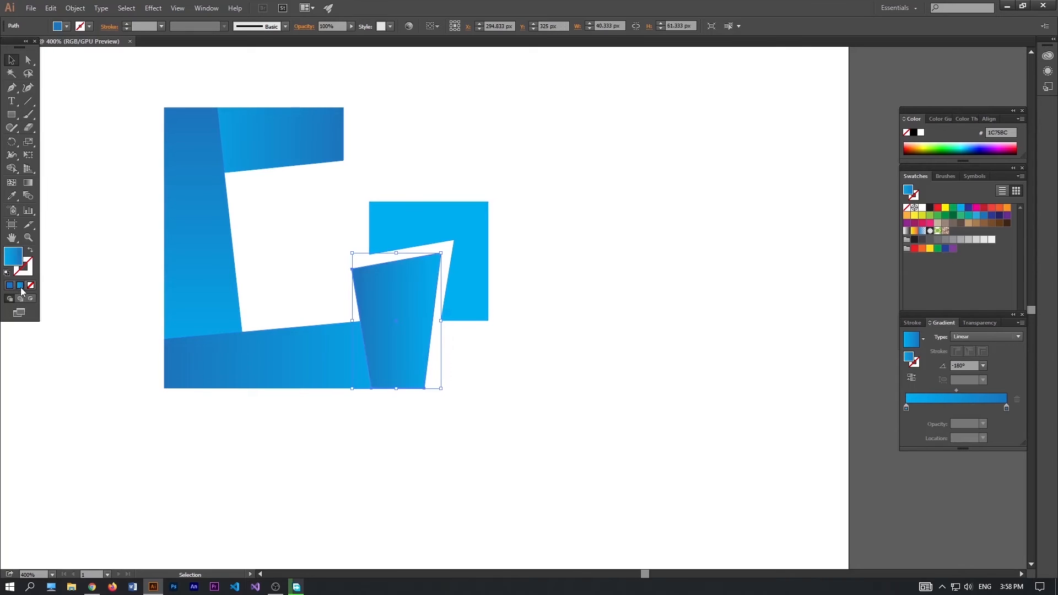
key("g")
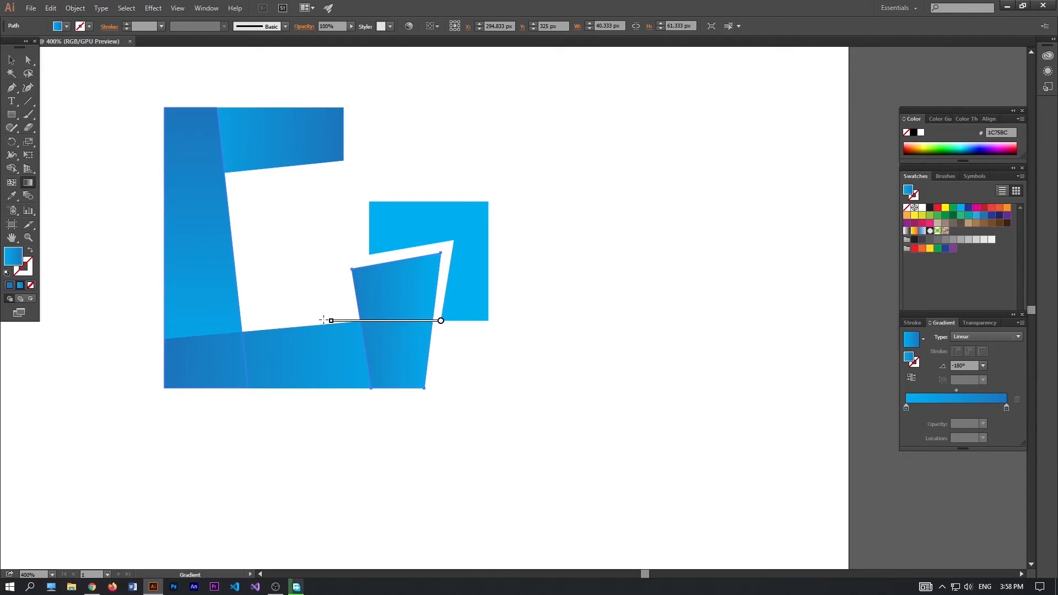
mouse_move(325, 321)
left_mouse_down()
mouse_move(337, 293)
mouse_move(429, 268)
mouse_move(403, 344)
left_mouse_up()
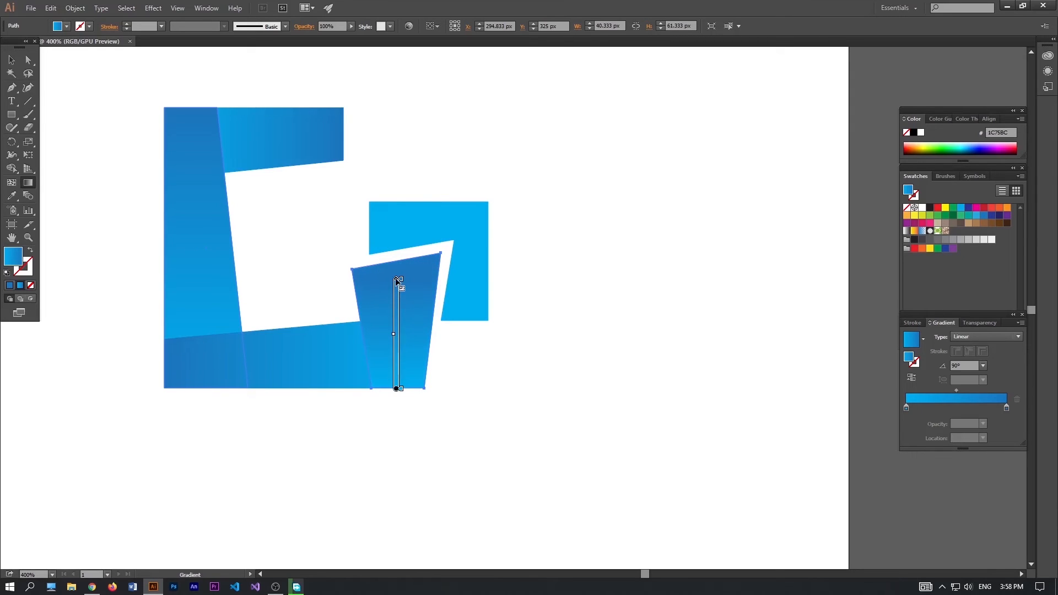
mouse_move(400, 280)
left_mouse_down()
mouse_move(473, 309)
mouse_move(392, 496)
mouse_move(402, 498)
left_mouse_up()
left_click_drag(399, 444, 397, 443)
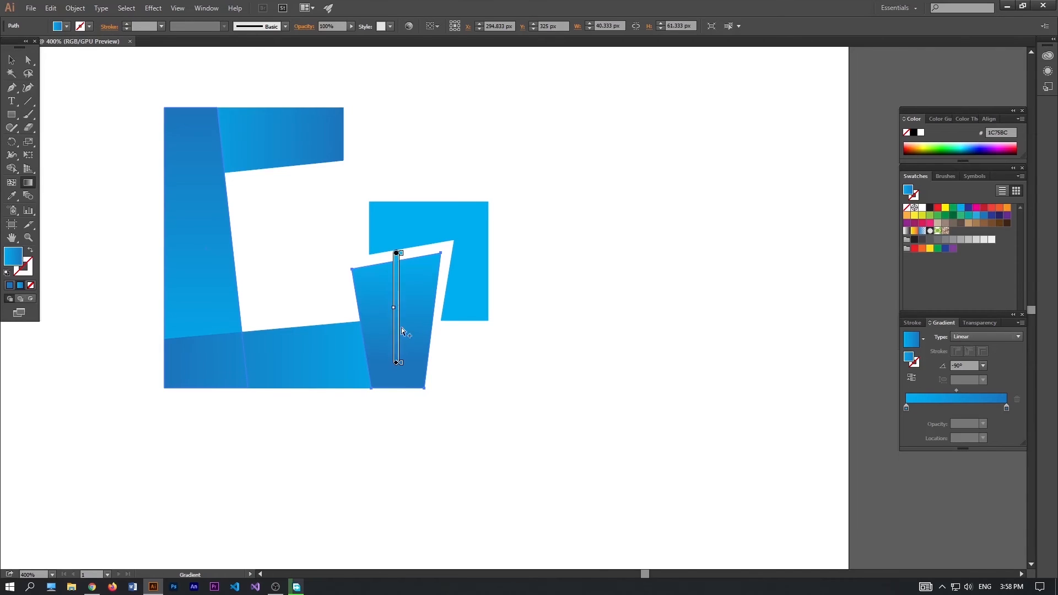
mouse_move(397, 315)
left_mouse_down()
mouse_move(397, 342)
mouse_move(397, 307)
left_mouse_up()
Step: Apply the -90° blue gradient to the corner piece and move its cyan stop to location 22.58%
key("v")
left_click(465, 240)
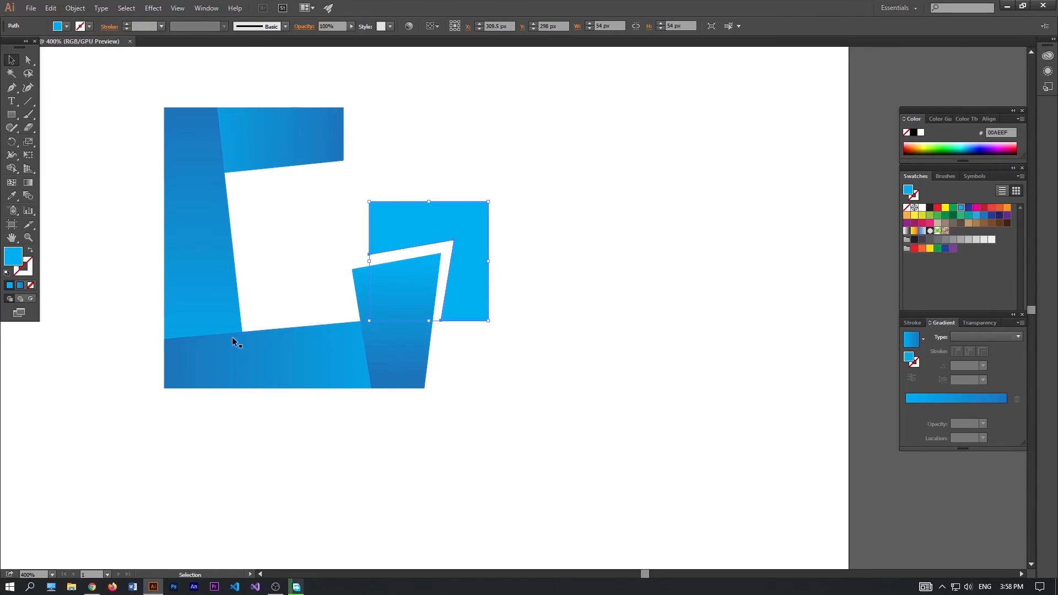
left_click(20, 285)
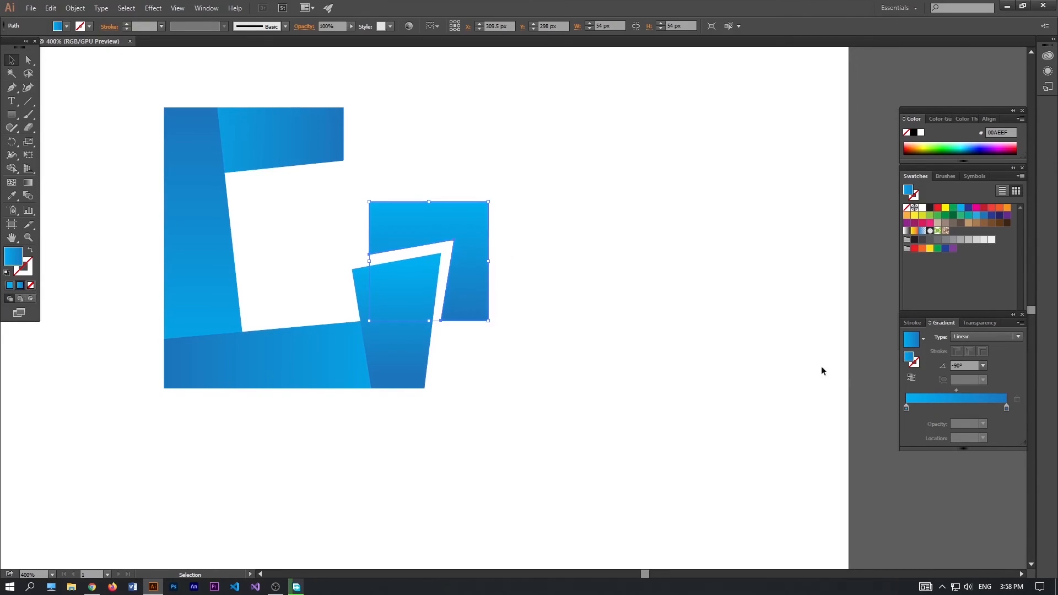
left_click_drag(908, 408, 929, 409)
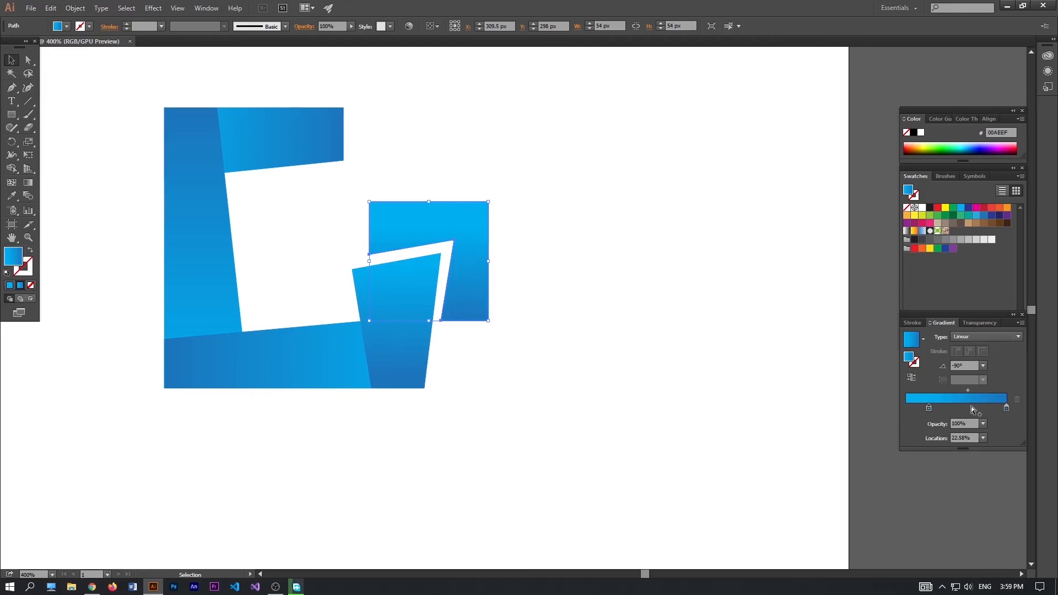
Step: Change the corner piece's gradient to radial with the blue stop at 91.94%, running at -135° from its outer corner
left_click_drag(1008, 409, 972, 413)
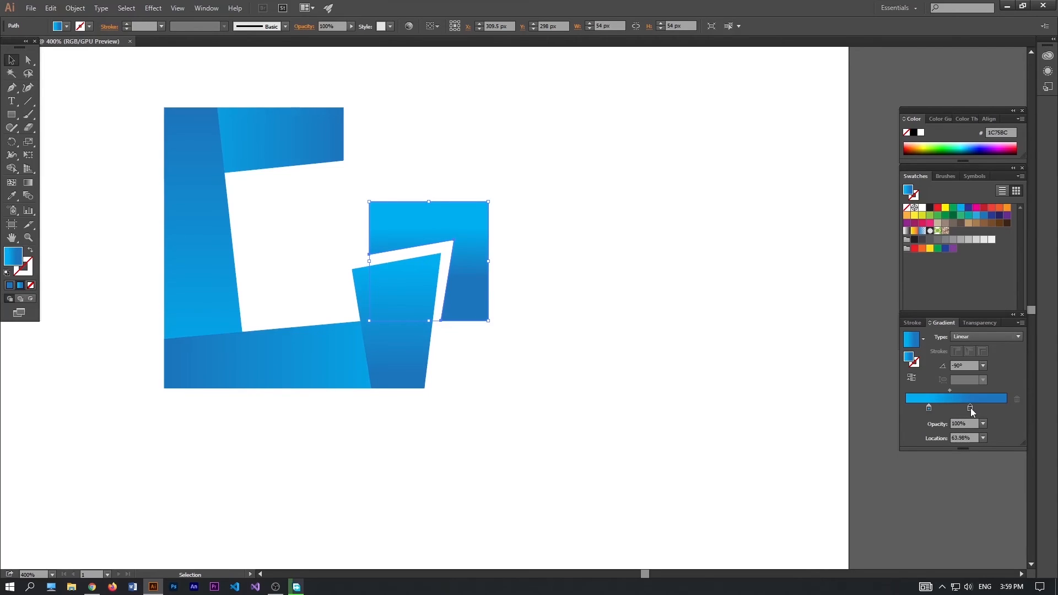
key("g")
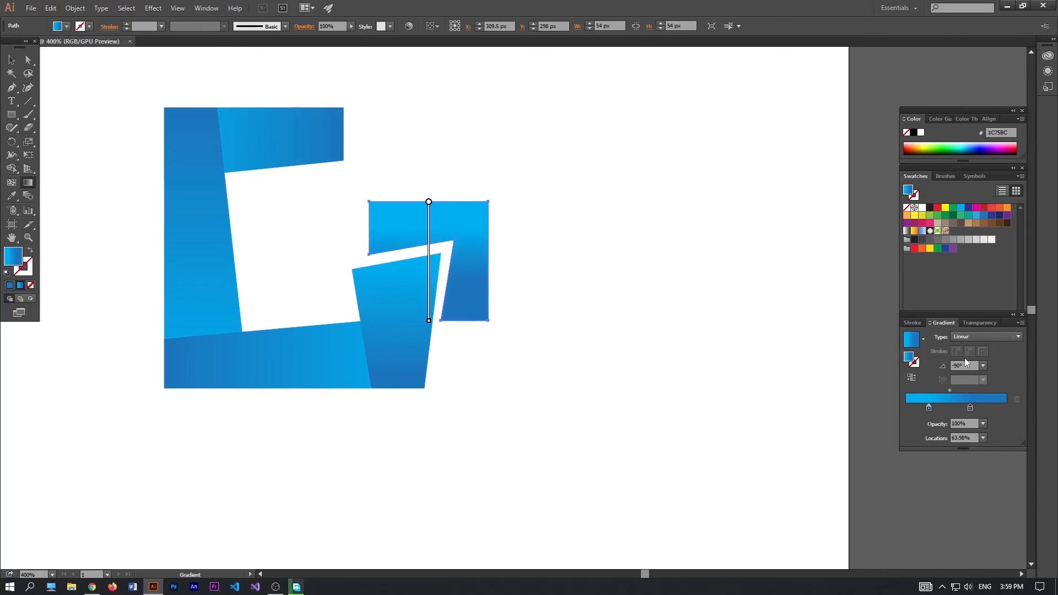
left_click(975, 336)
left_click(984, 365)
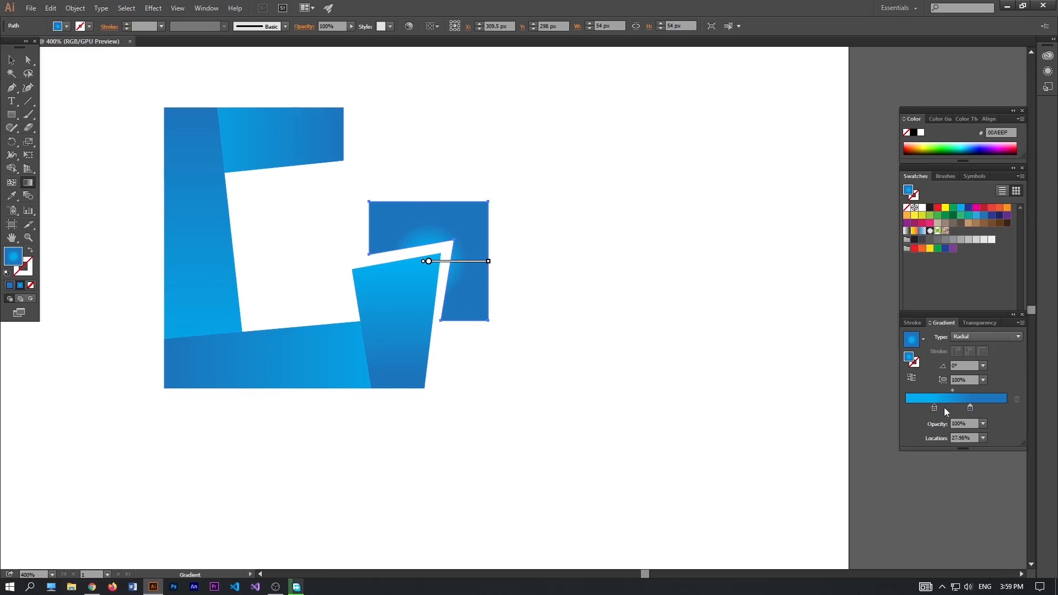
left_click_drag(935, 409, 1001, 410)
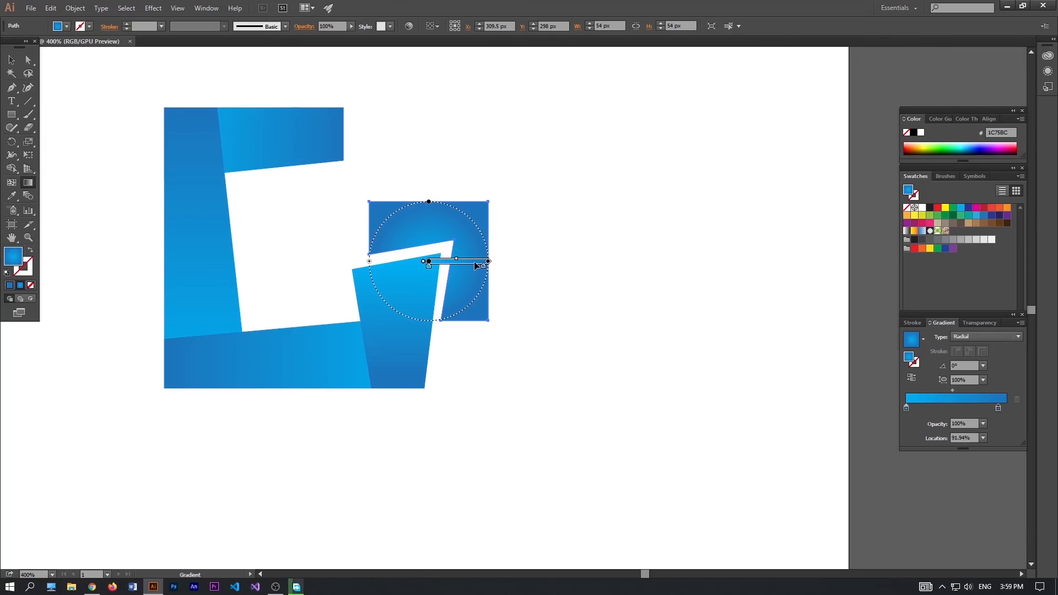
mouse_move(477, 262)
left_mouse_down()
mouse_move(528, 213)
mouse_move(571, 208)
mouse_move(543, 303)
mouse_move(350, 337)
left_mouse_up()
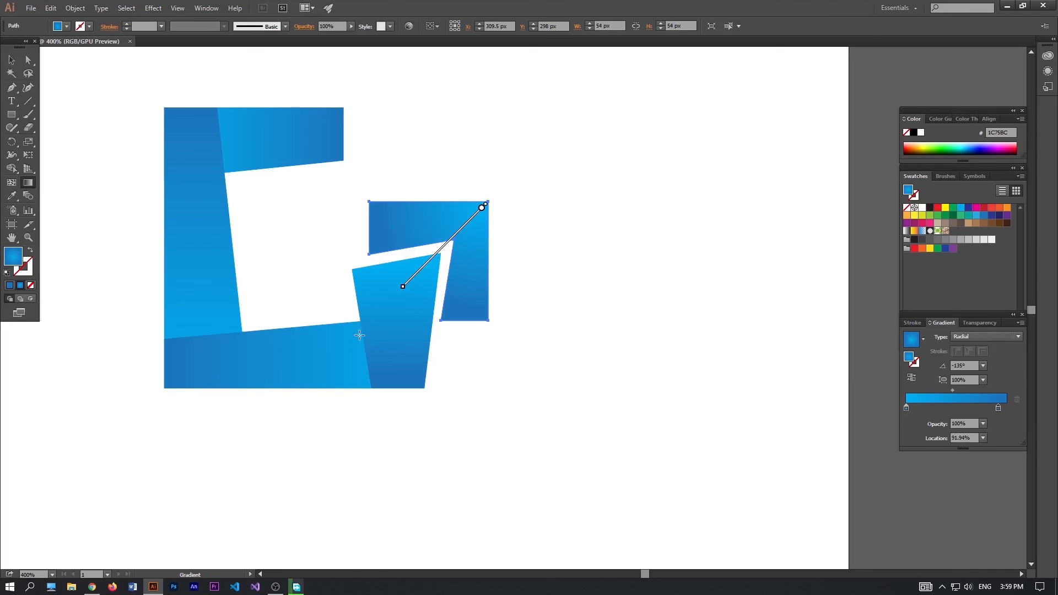
key("s")
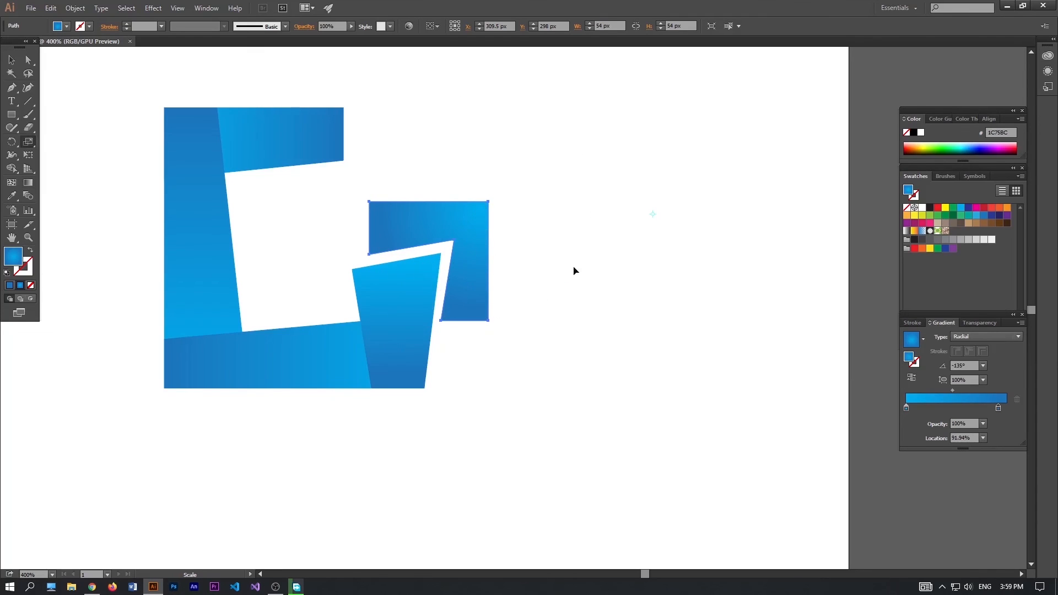
scroll(617, 317, "down", 1)
scroll(518, 364, "down", 1, "alt")
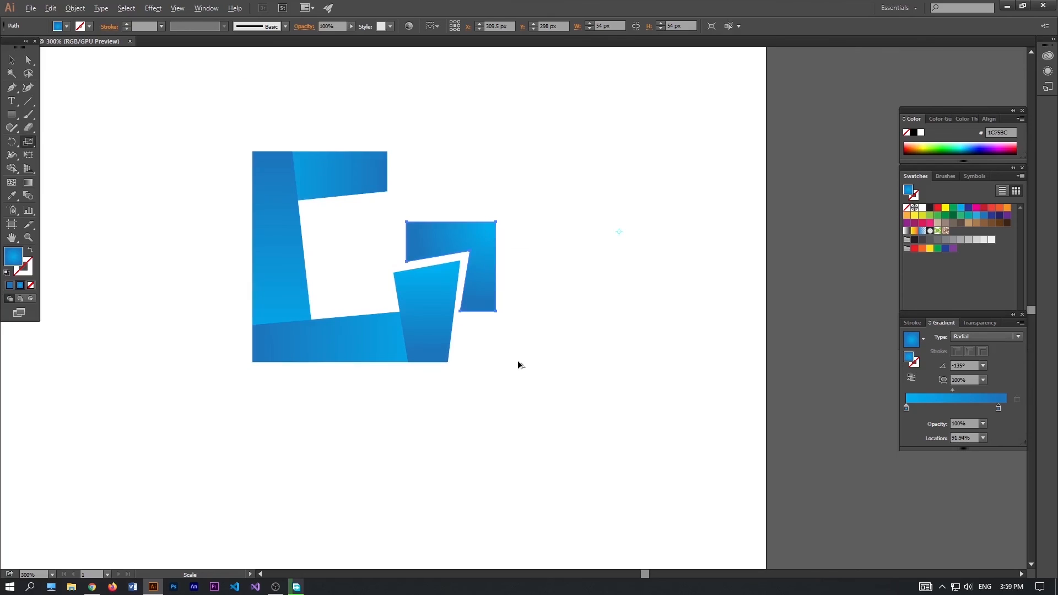
left_click_drag(637, 428, 146, 89)
key("ctrl+z")
Step: Select all pieces of the G logo, apply a Feather effect with a 2 px radius, and deselect them
key("v")
left_click(608, 425)
left_click_drag(620, 466, 33, 87)
scroll(253, 105, "up", 2, "alt")
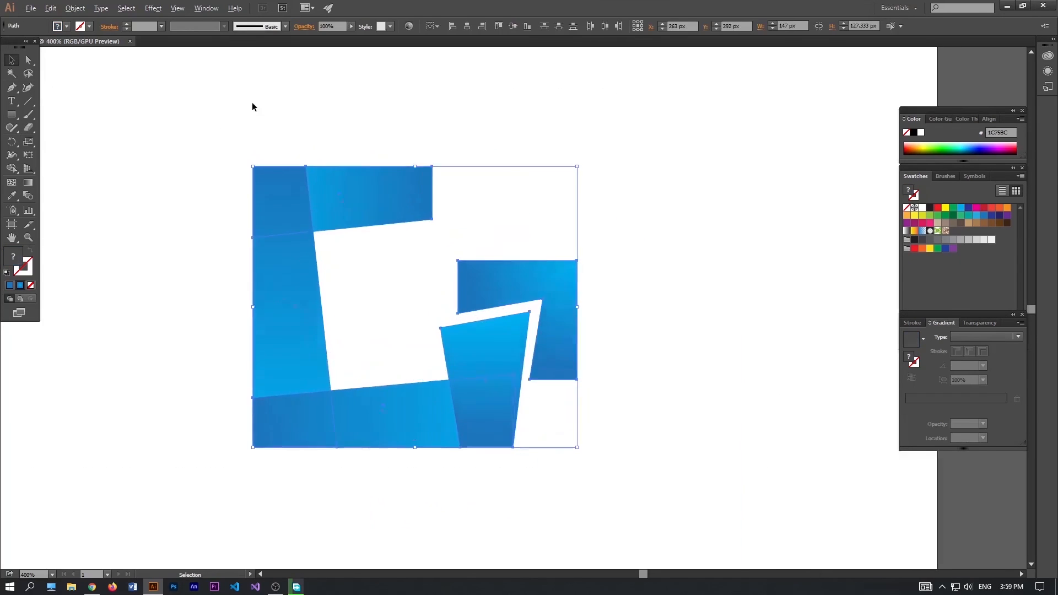
scroll(259, 109, "down", 1, "alt")
left_click(153, 7)
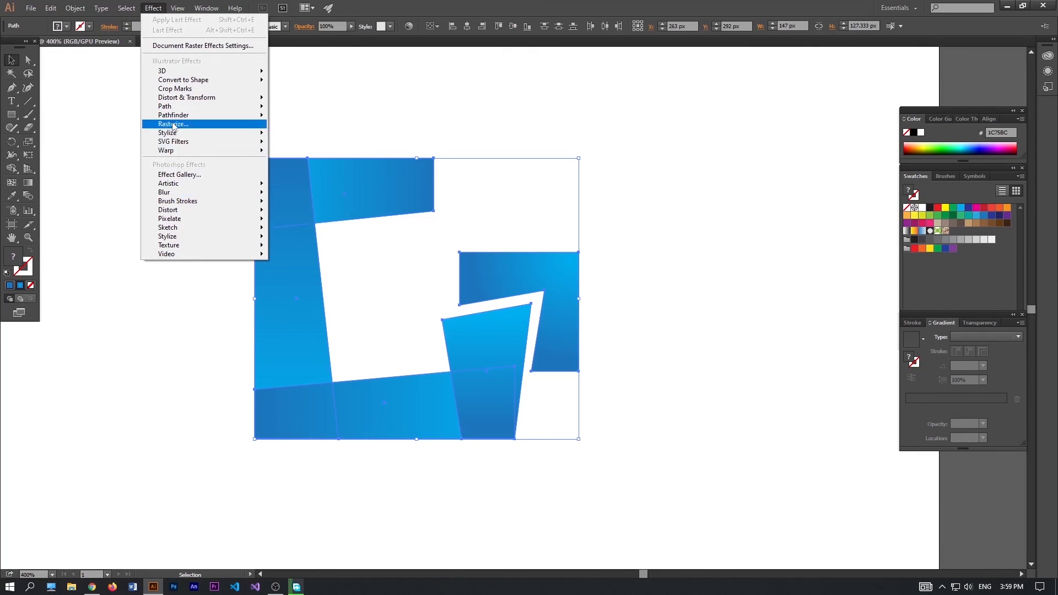
mouse_move(173, 134)
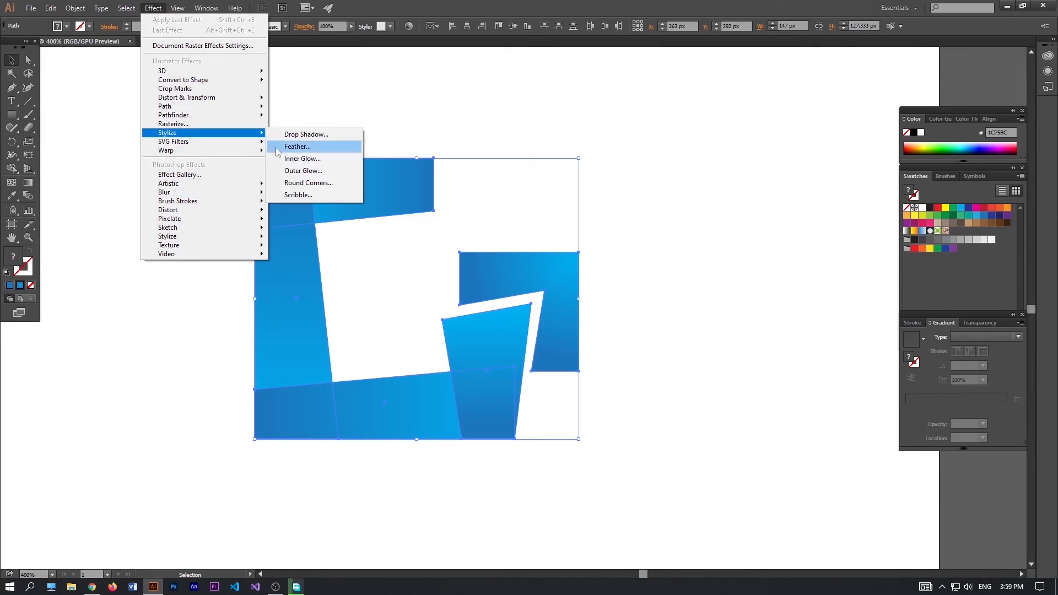
left_click(307, 148)
left_click_drag(491, 255, 142, 142)
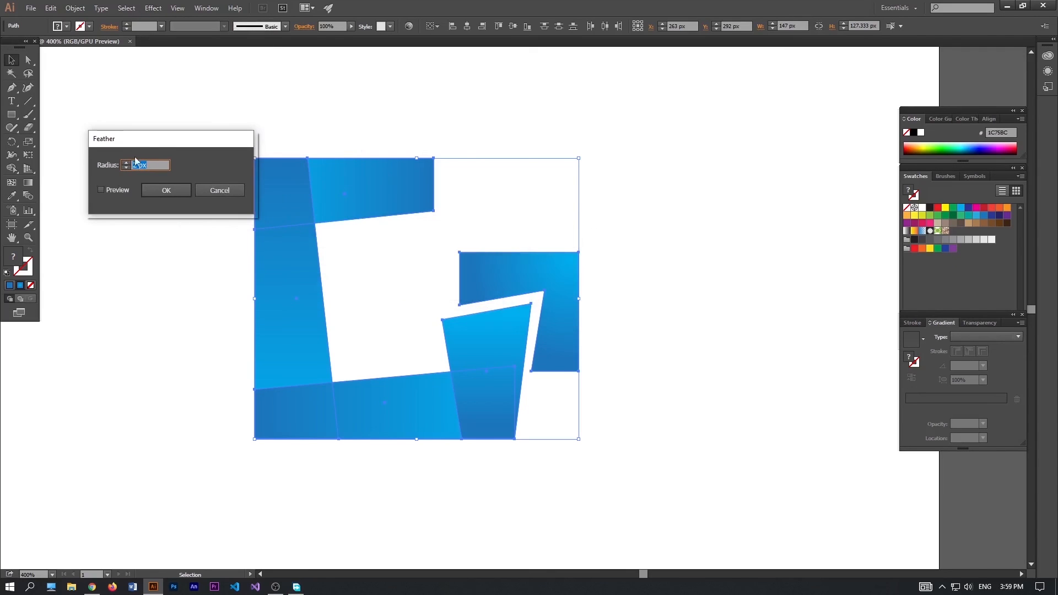
left_click(106, 190)
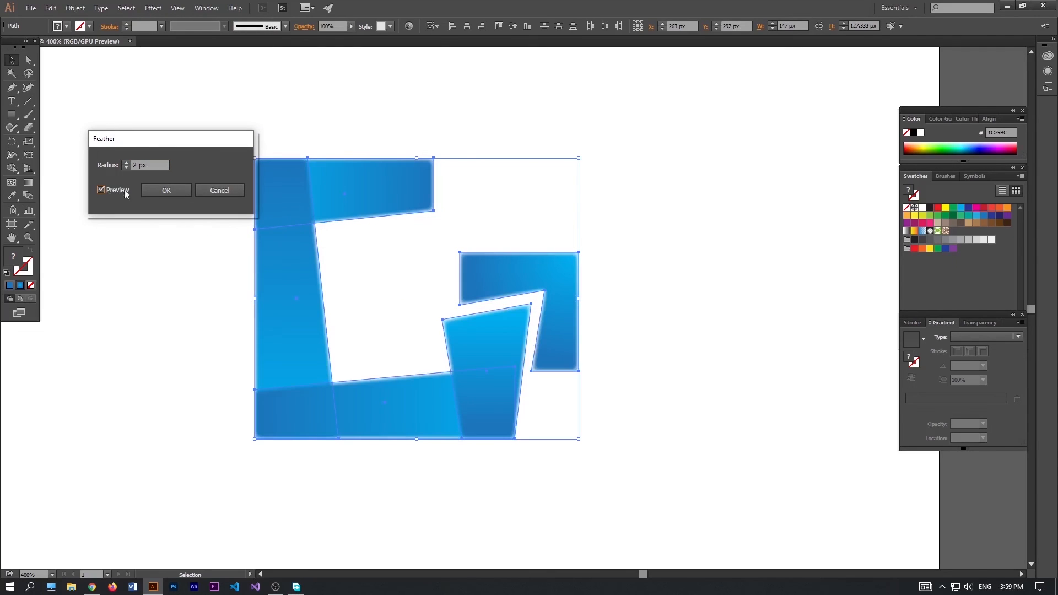
left_click(158, 188)
key("a")
left_click(160, 205)
Step: Draw a radial yellow-to-red circle beside the G and add two level black round eyes about 8.4 px wide
key("alt")
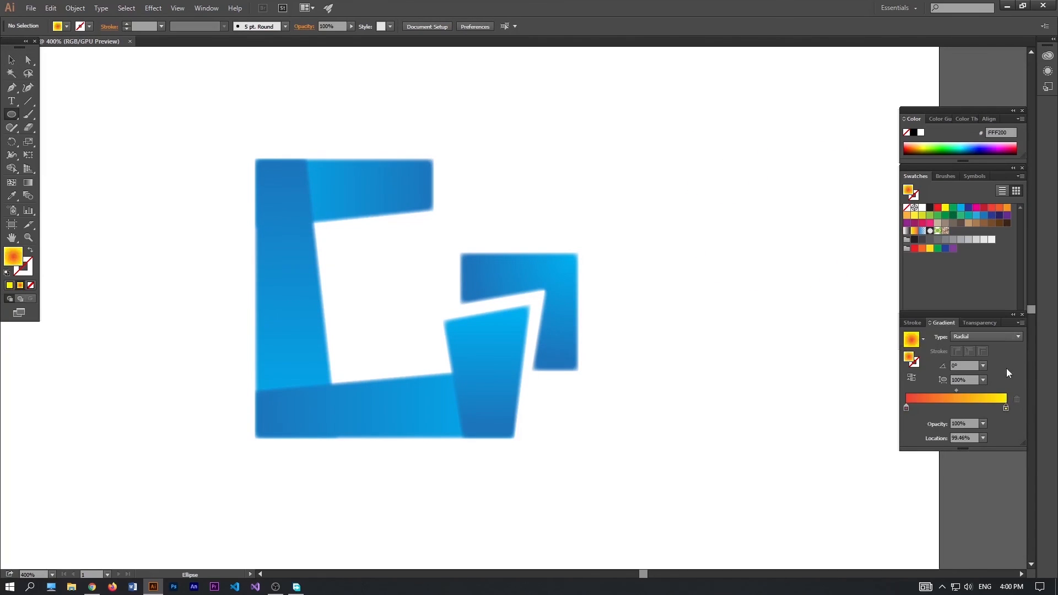
left_click(1007, 408)
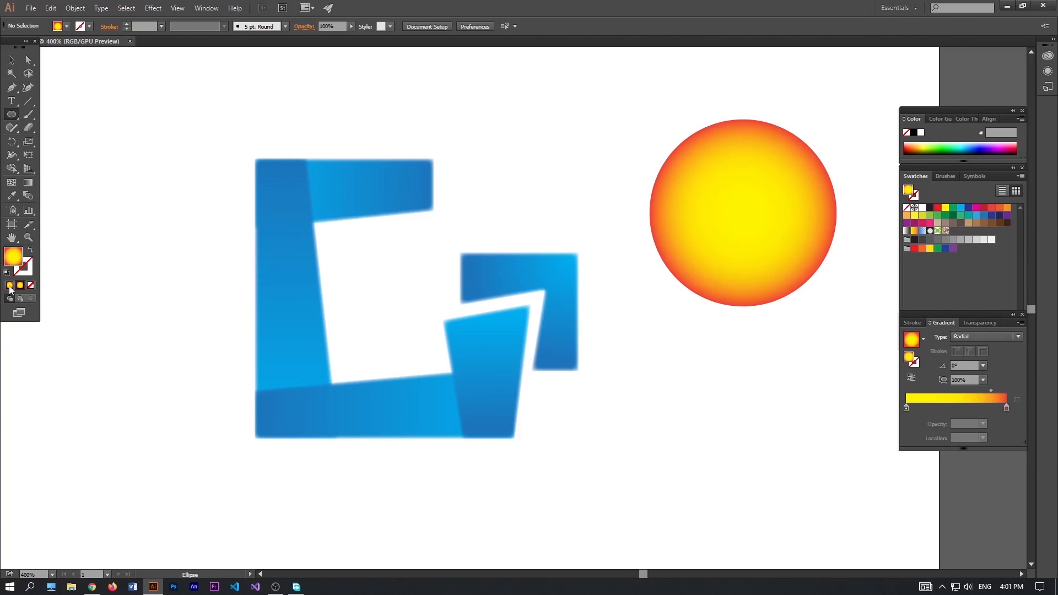
left_click(9, 286)
left_click_drag(729, 188, 748, 207)
left_click_drag(696, 179, 792, 179)
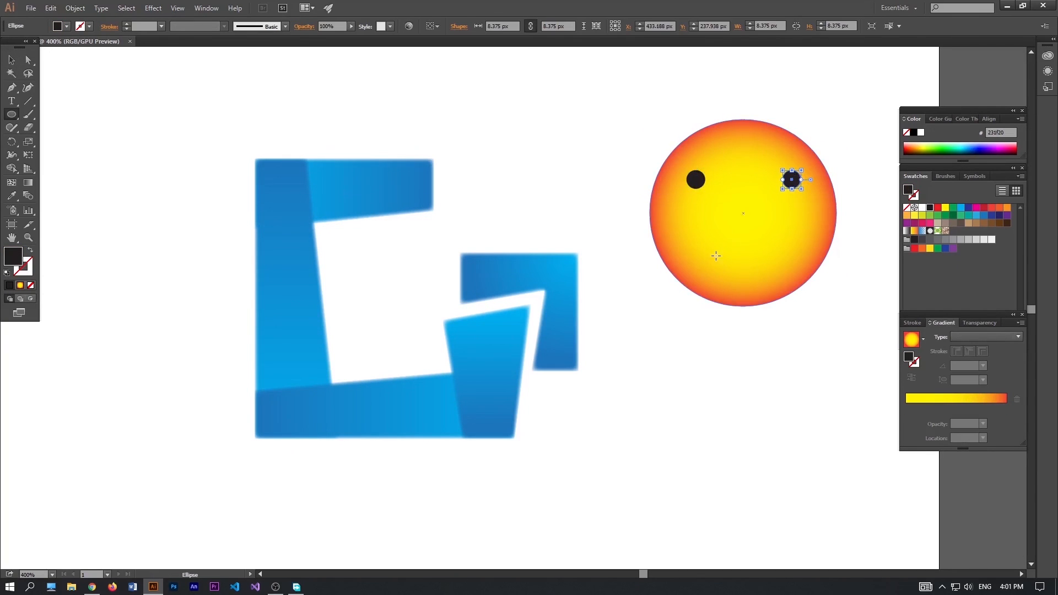
Step: Draw two overlapping ellipses below the face, combine them with Pathfinder, and move the resulting mouth onto the face
left_click_drag(684, 399, 818, 532)
left_click_drag(673, 411, 837, 503)
left_click_drag(875, 550, 661, 386)
left_click(1048, 87)
key("ctrl+shift+F9")
left_click(833, 184)
left_click_drag(754, 518, 751, 272)
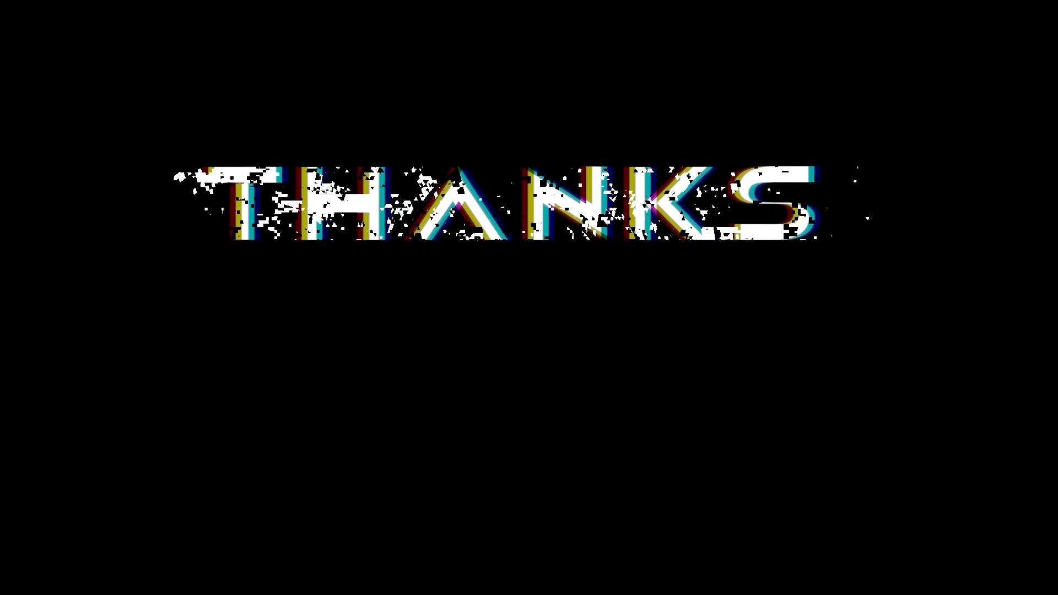